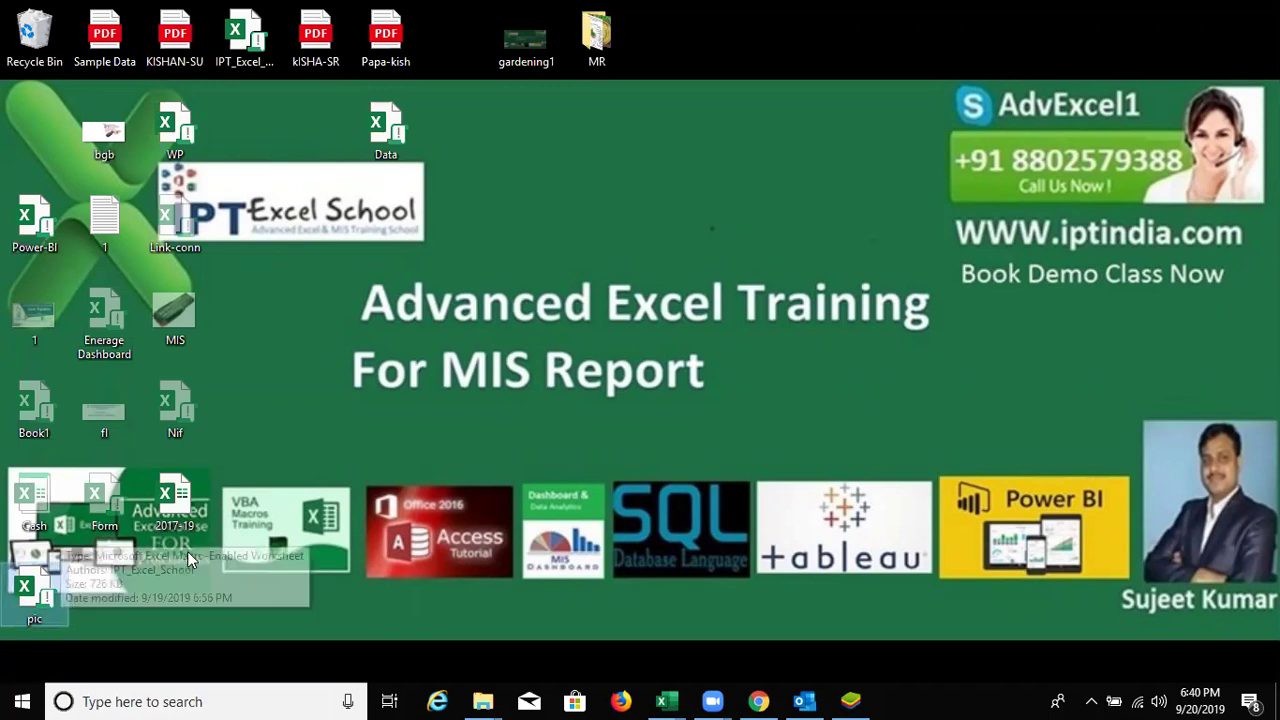
- Delete the pic and Book1 icons from the desktop
key("Delete")
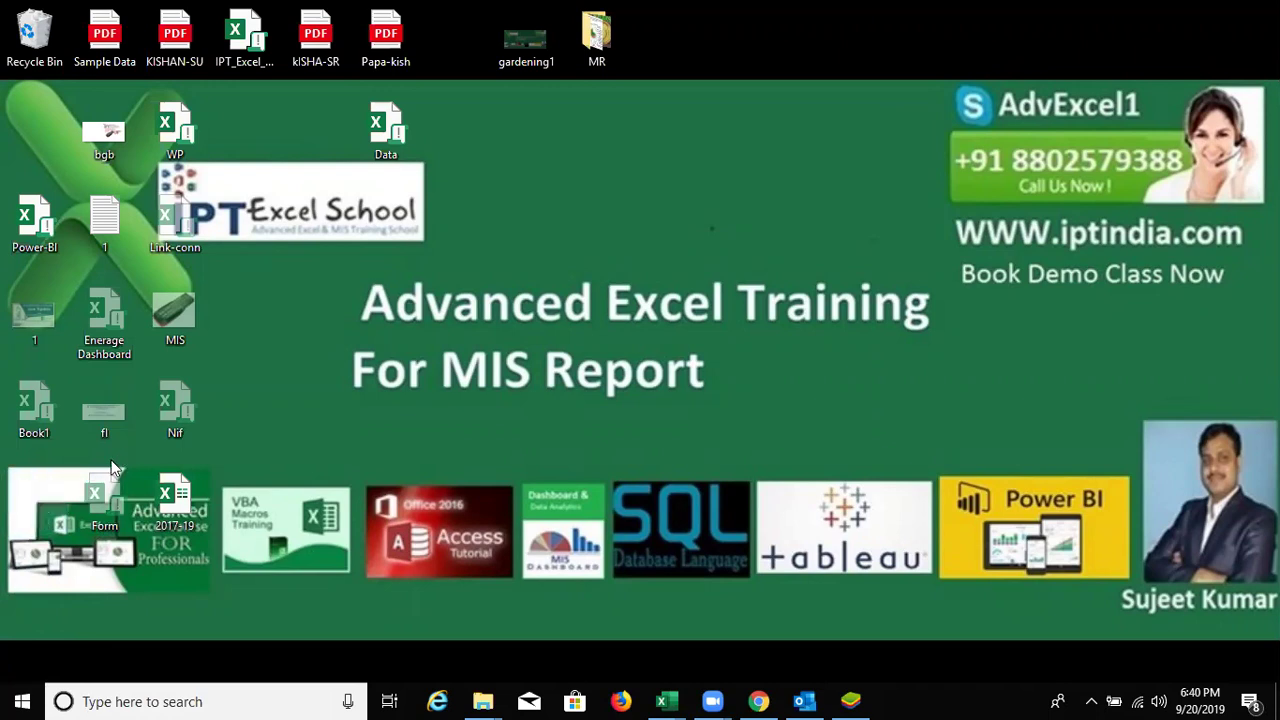
key("Delete")
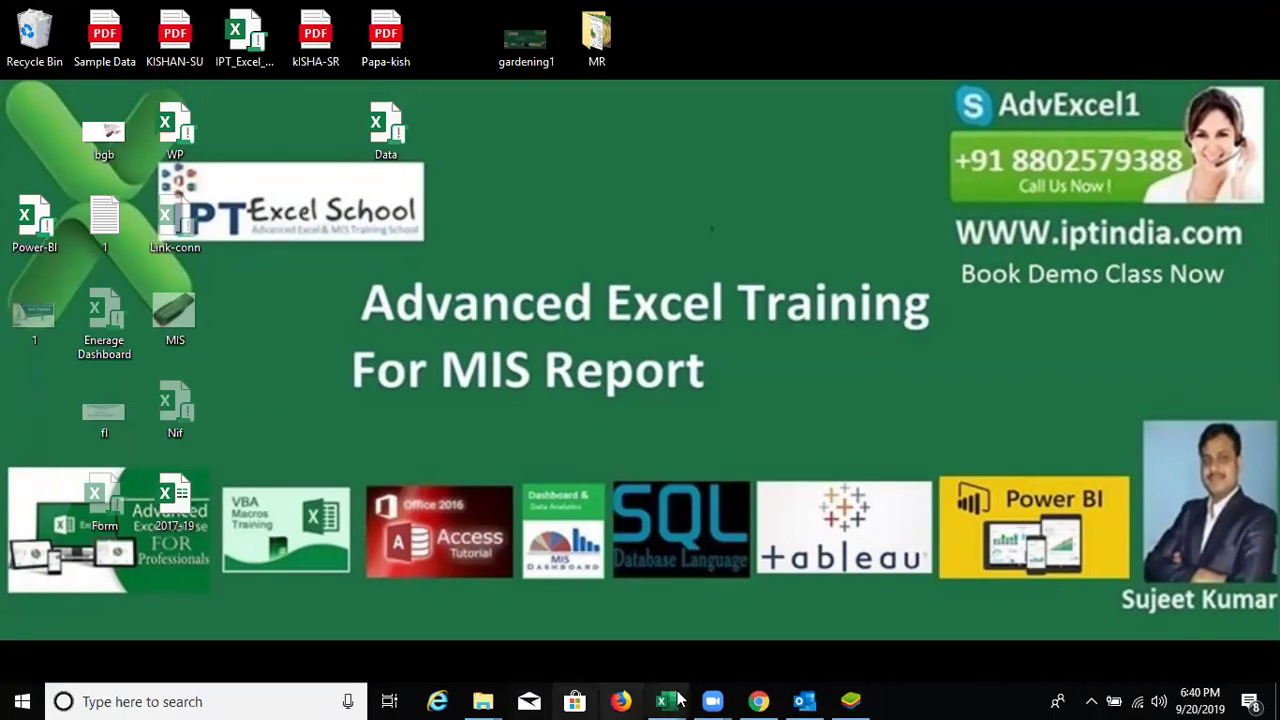
- Bring up Outlook from the taskbar to show the Inbox with the forwarded File messages
left_click(810, 700)
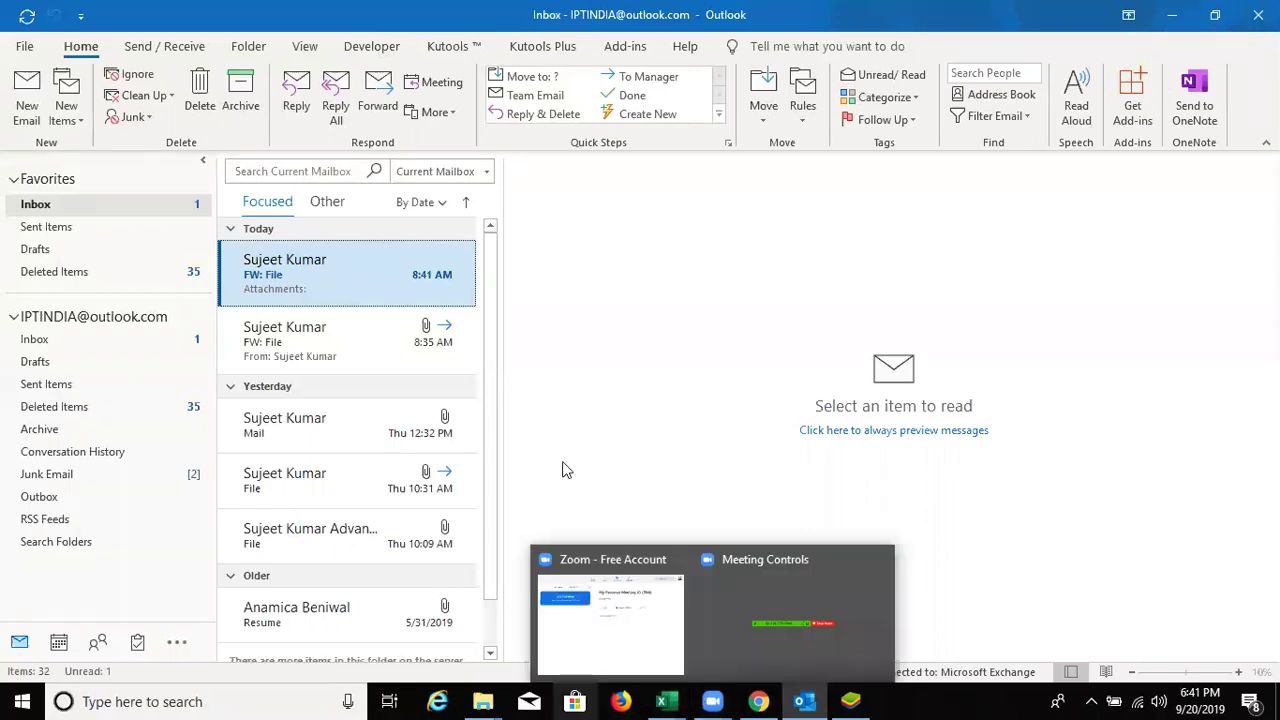
- Open the Kutools for Outlook 11.00 download page from Chrome bookmarks in a new tab, then return to Outlook
left_click(758, 701)
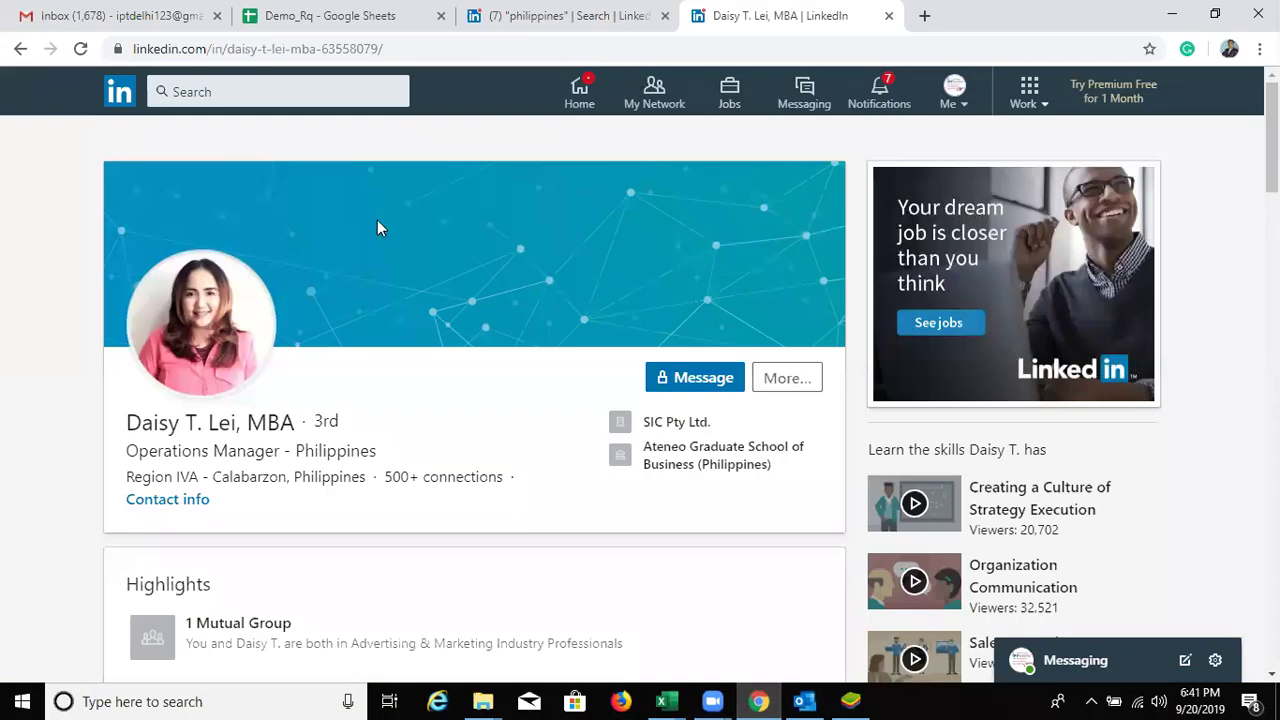
left_click(926, 17)
left_click(1259, 48)
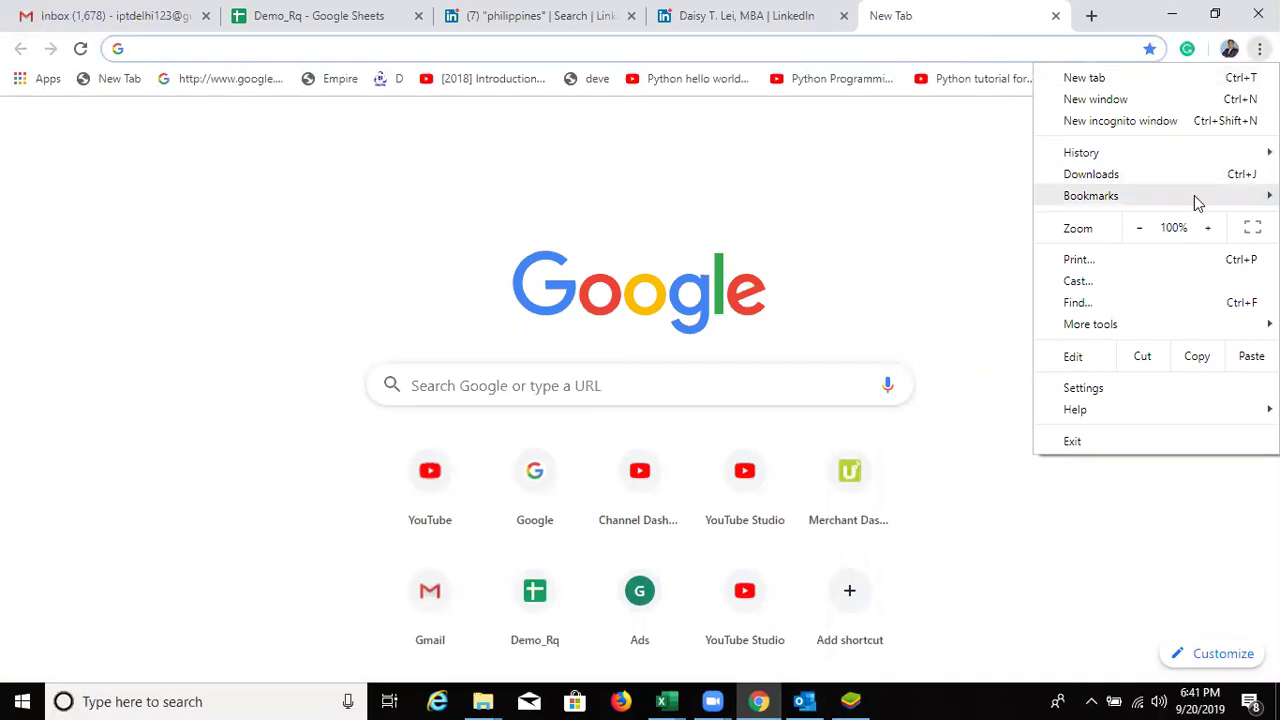
mouse_move(1090, 196)
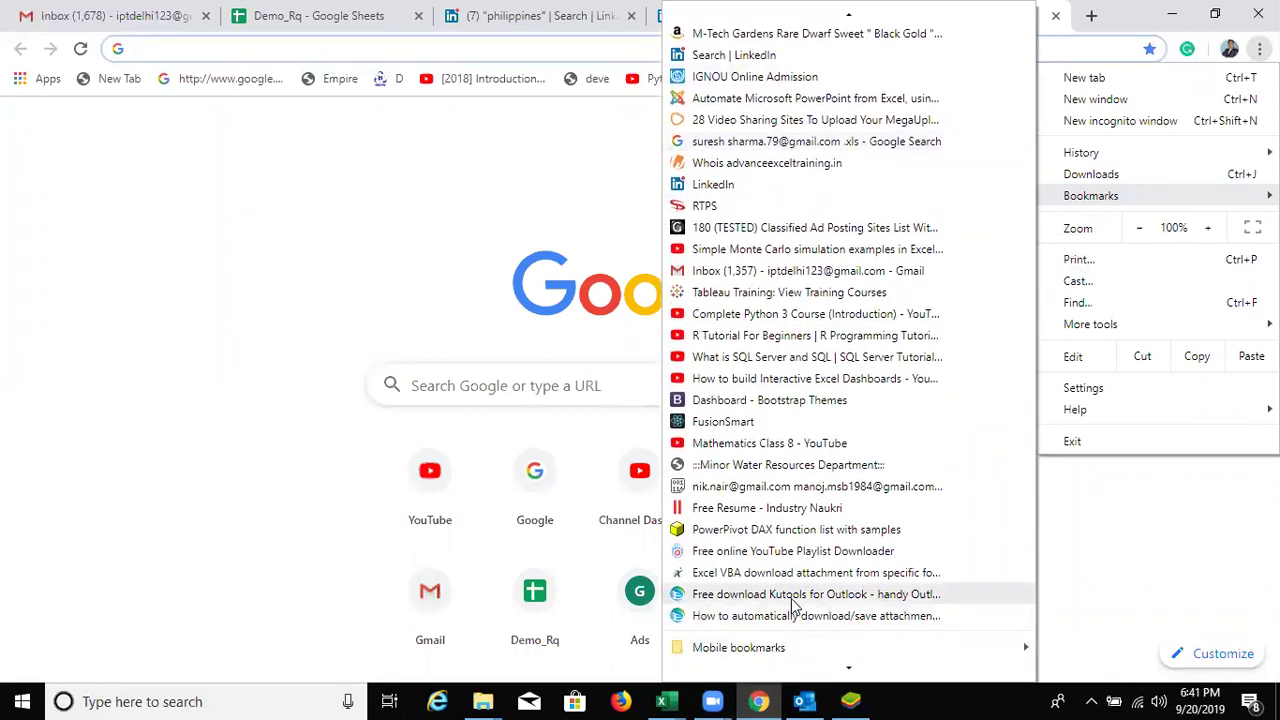
left_click(793, 600)
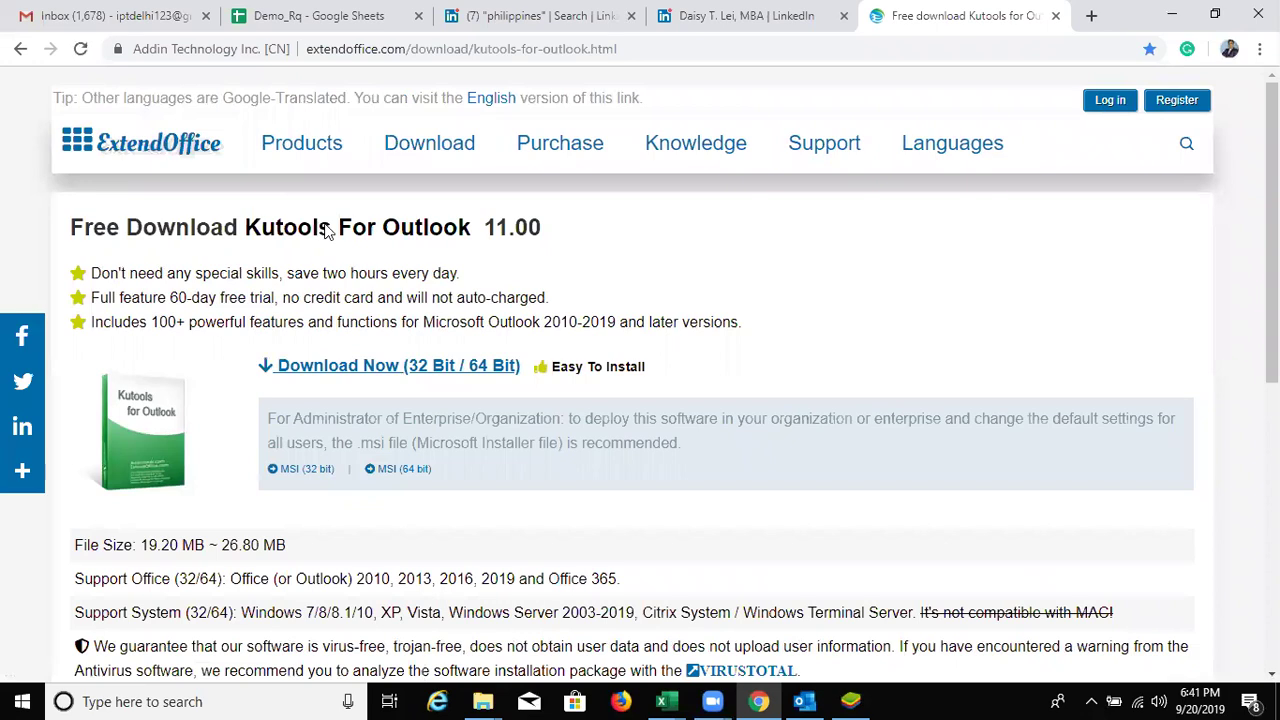
left_click_drag(249, 230, 545, 229)
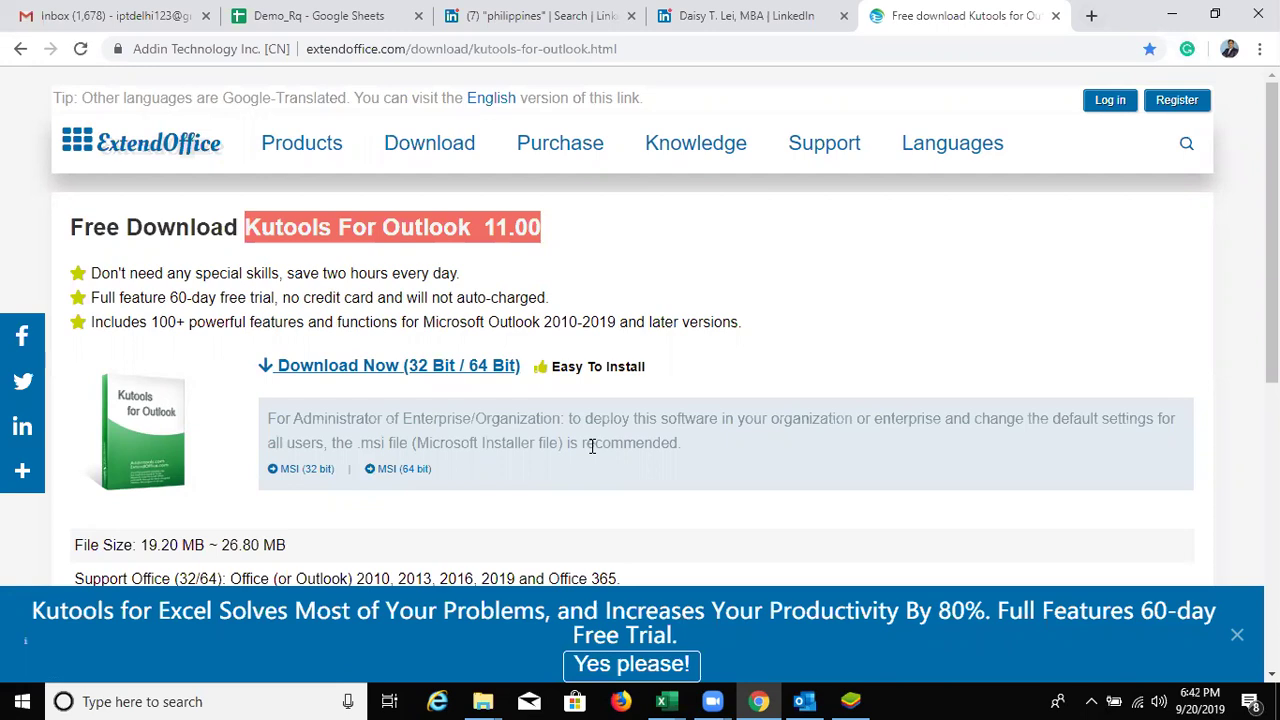
left_click(805, 699)
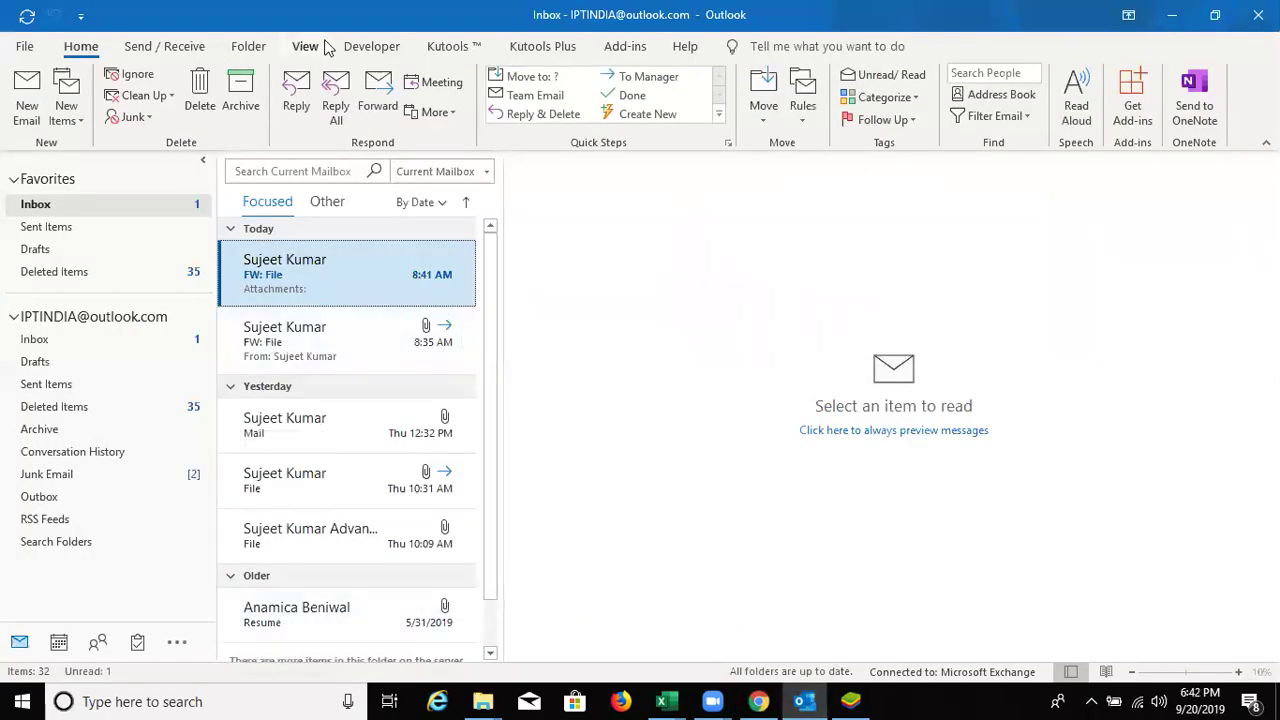
- Look through the Developer, Kutools Plus and Kutools ribbon tabs, finishing on Kutools
left_click(357, 47)
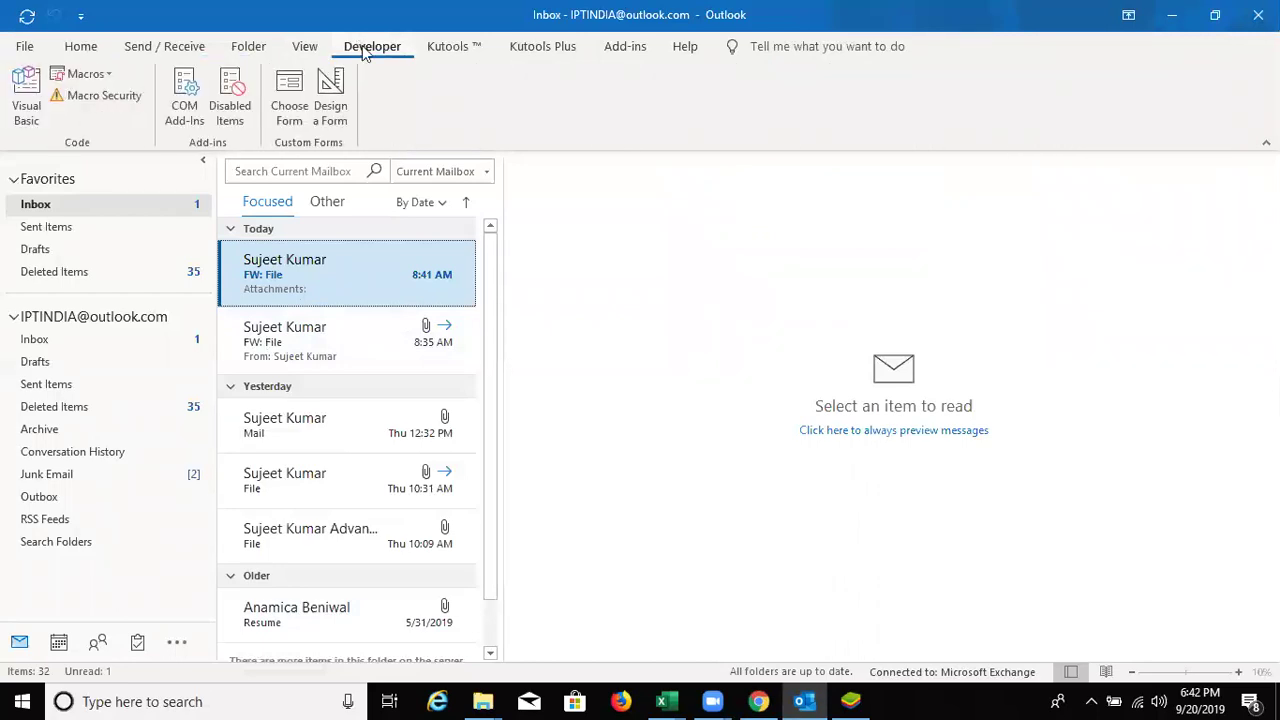
left_click(545, 52)
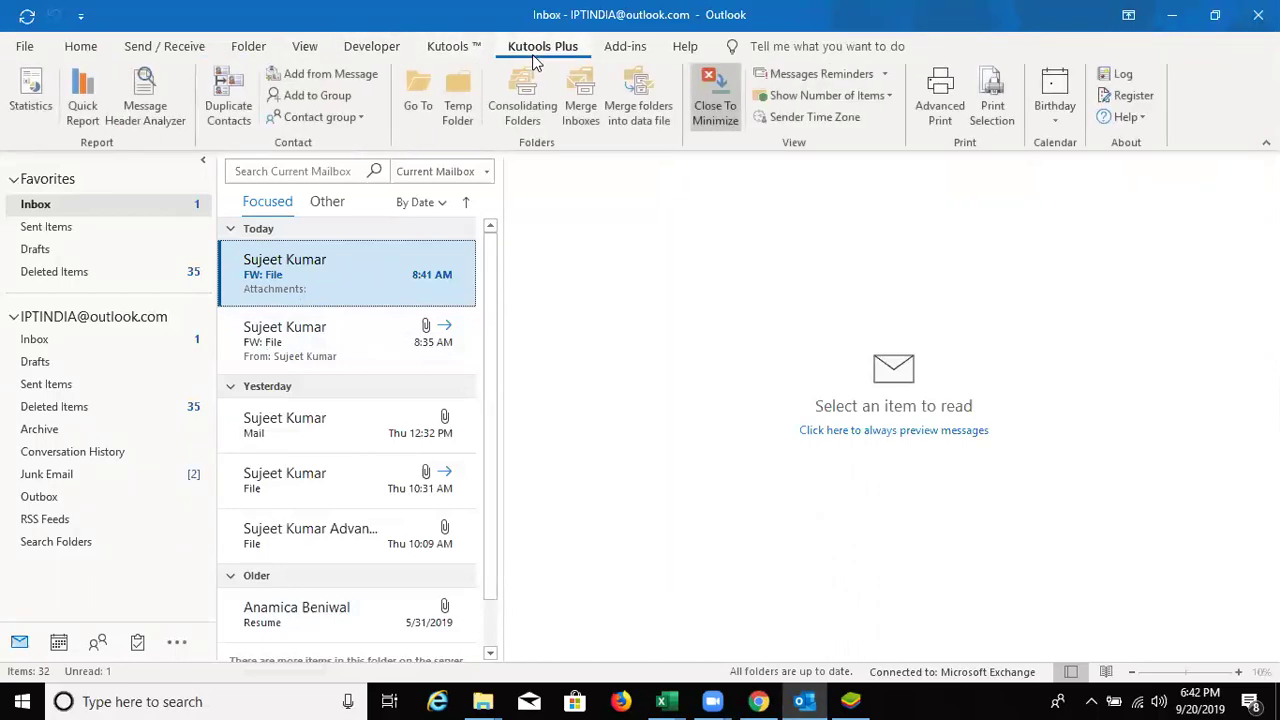
left_click(447, 50)
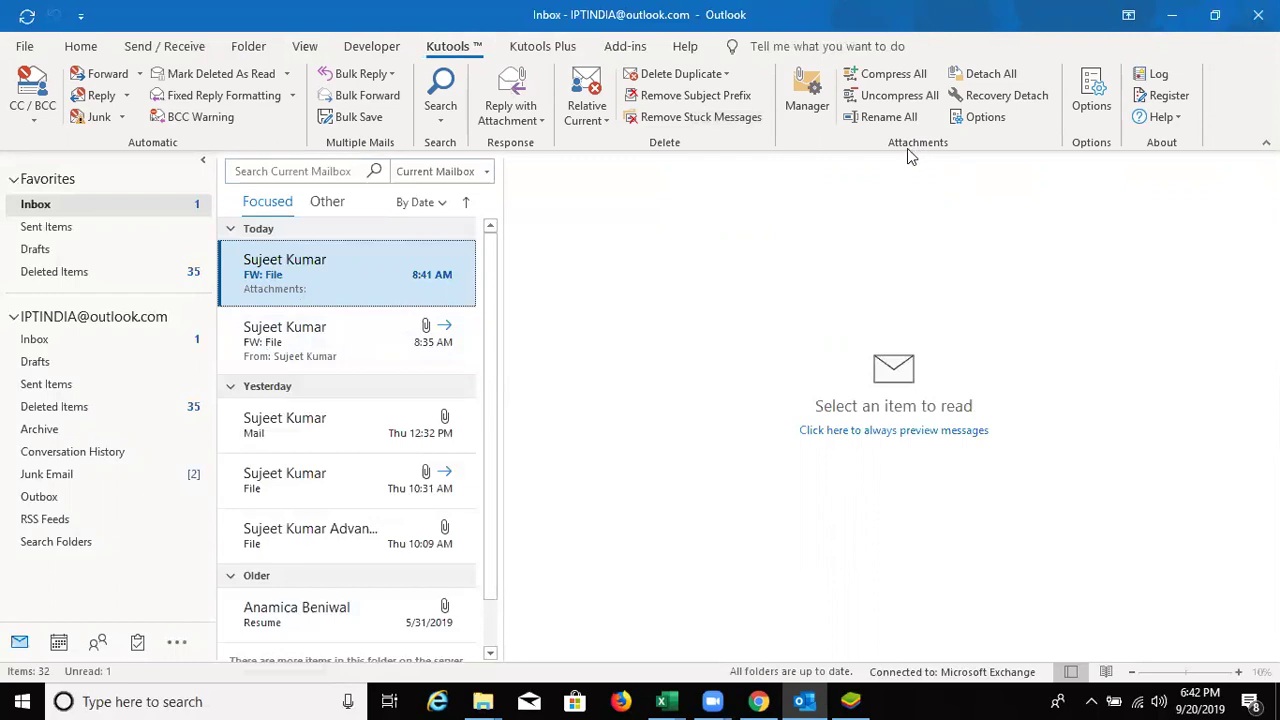
left_click(566, 50)
left_click(460, 48)
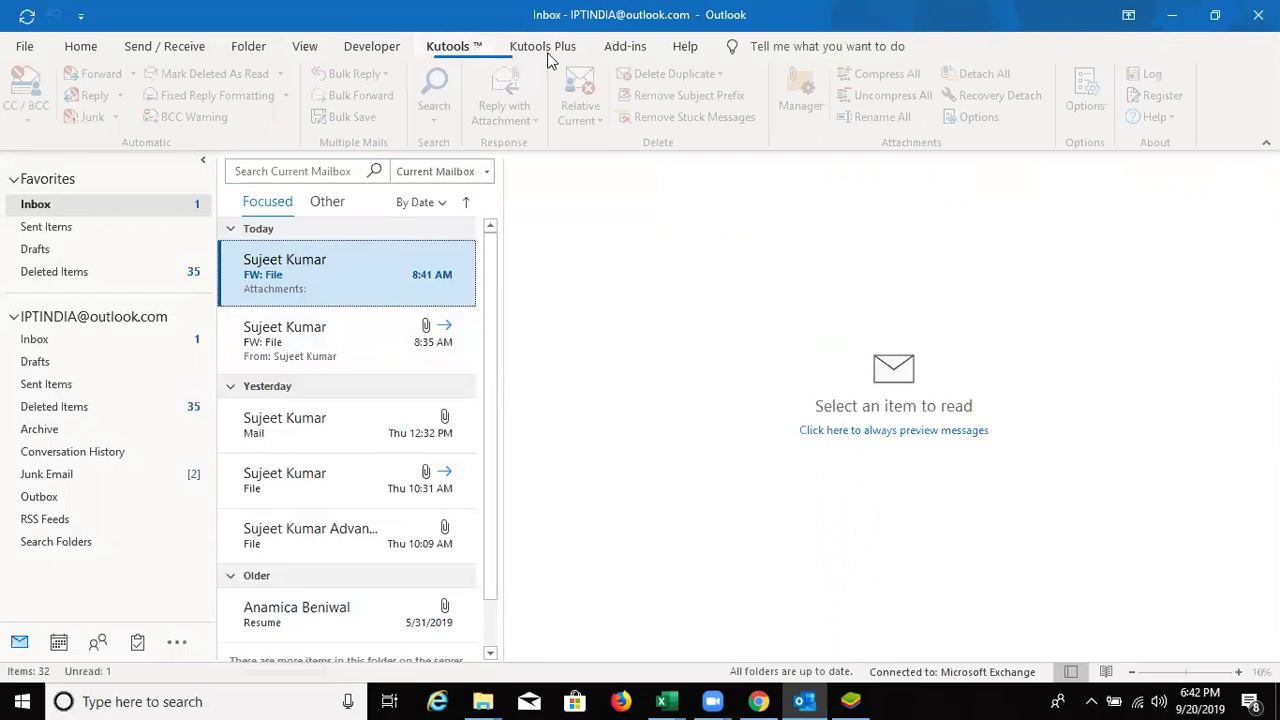
left_click(551, 56)
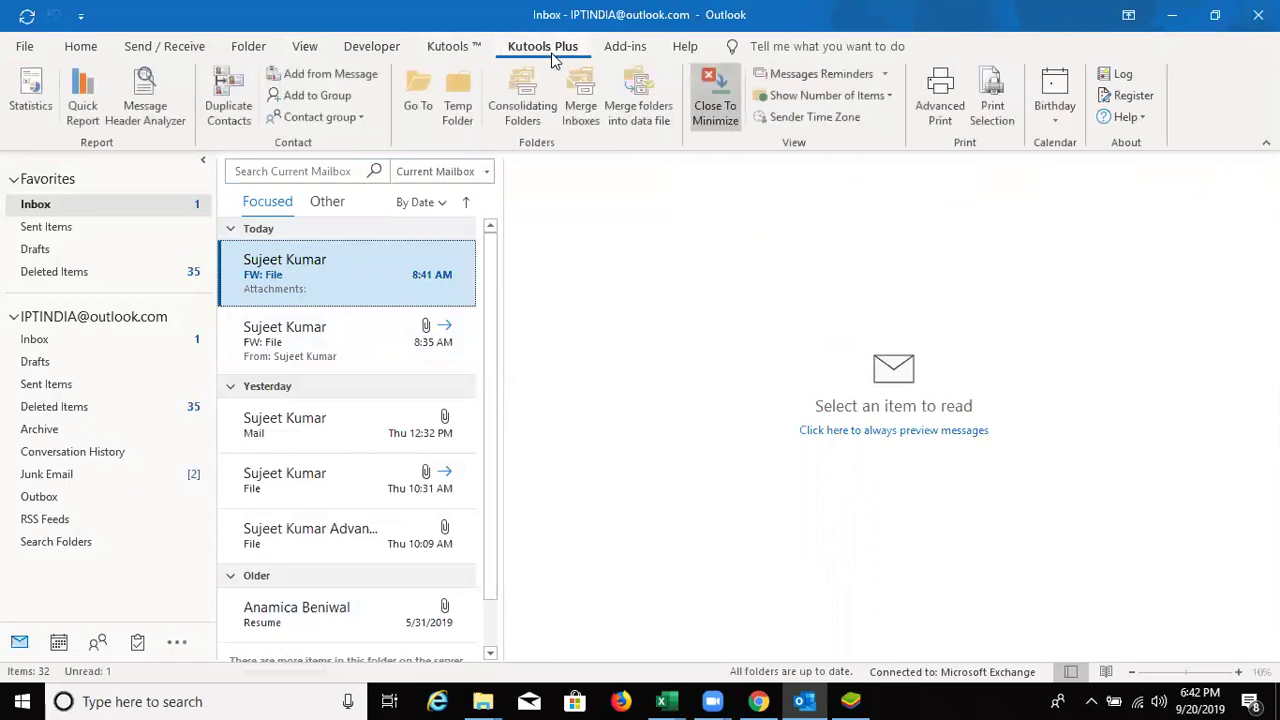
left_click(450, 56)
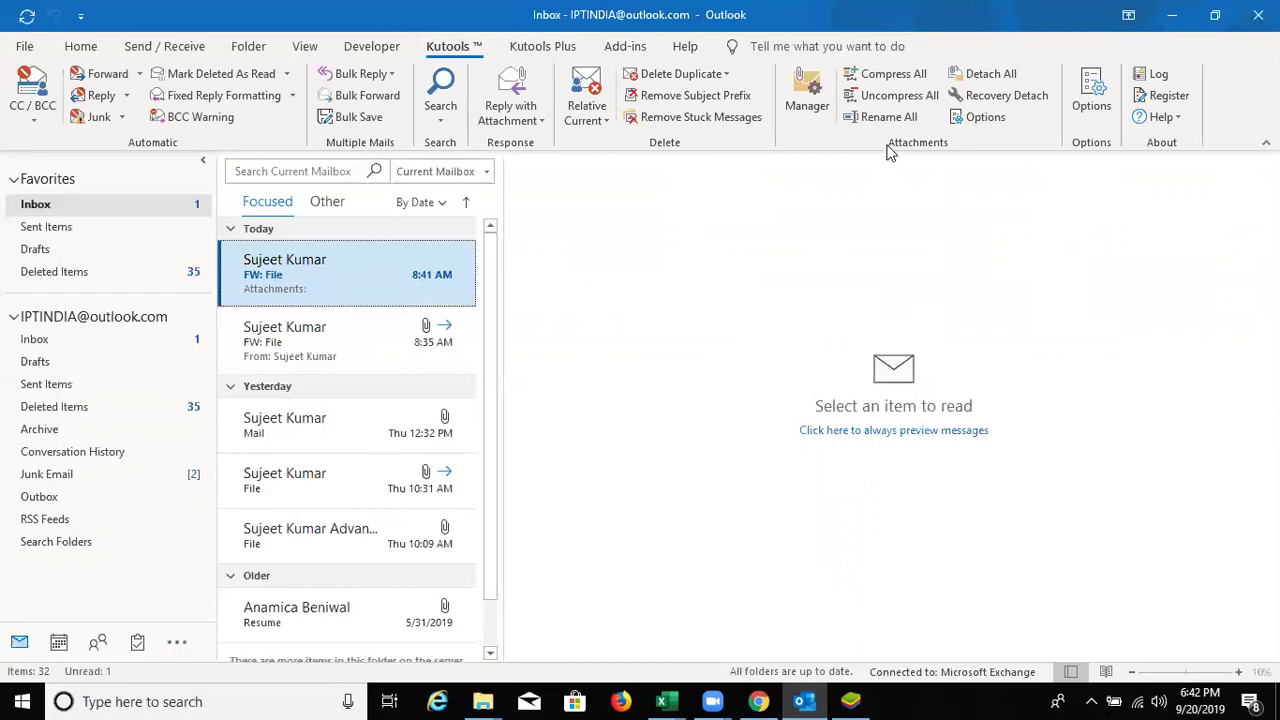
- In Kutools attachment options, confirm the D:\2018 detach and save paths on Detach & Save and apply them
left_click(983, 128)
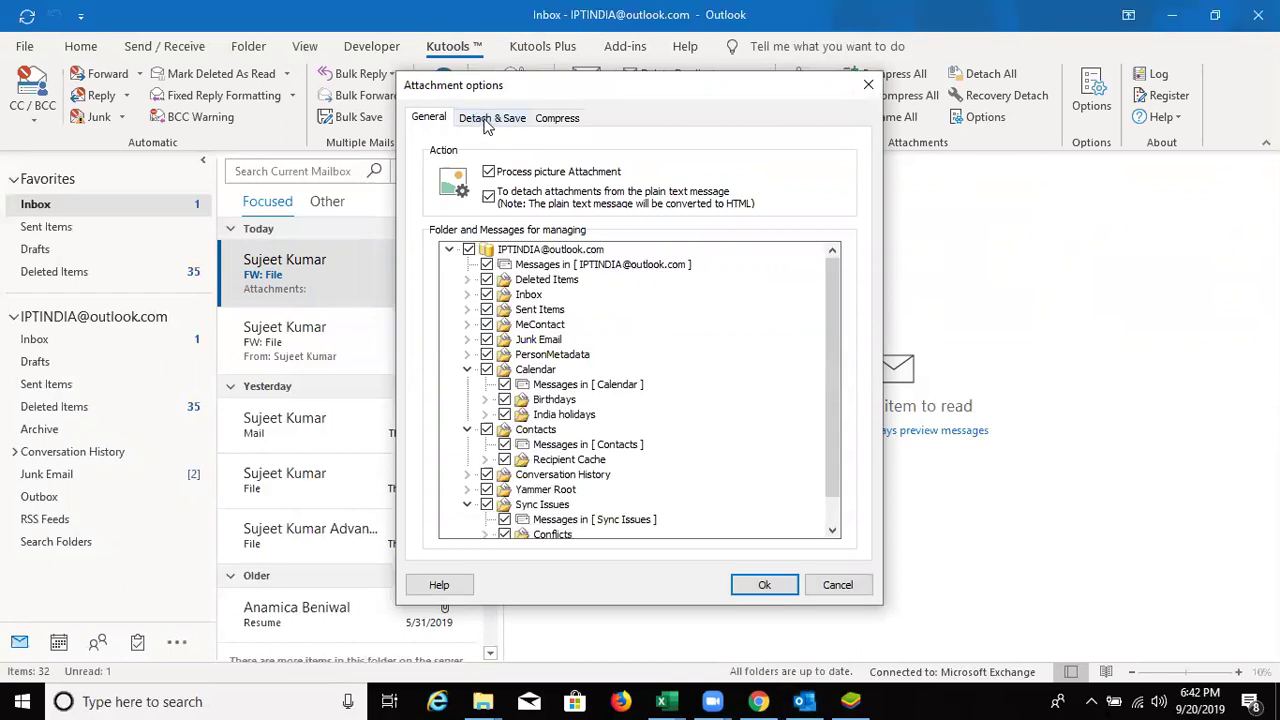
left_click(485, 119)
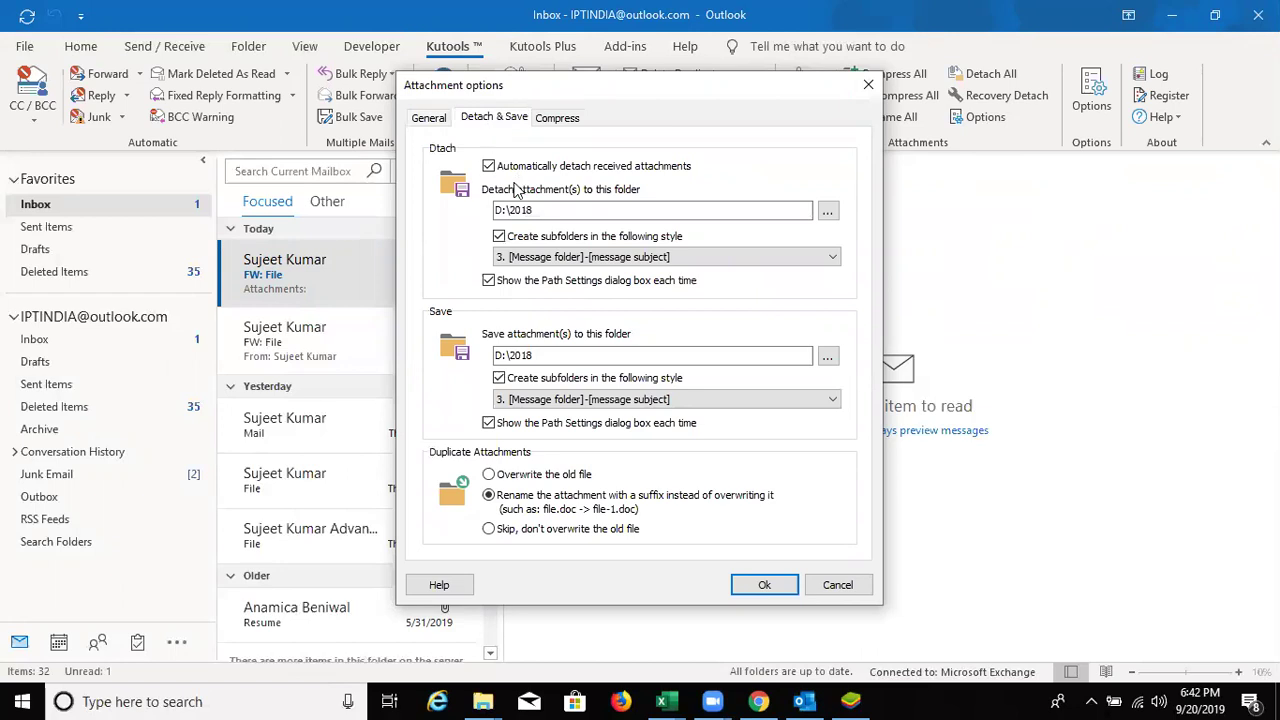
left_click(515, 210)
left_click_drag(537, 210, 476, 219)
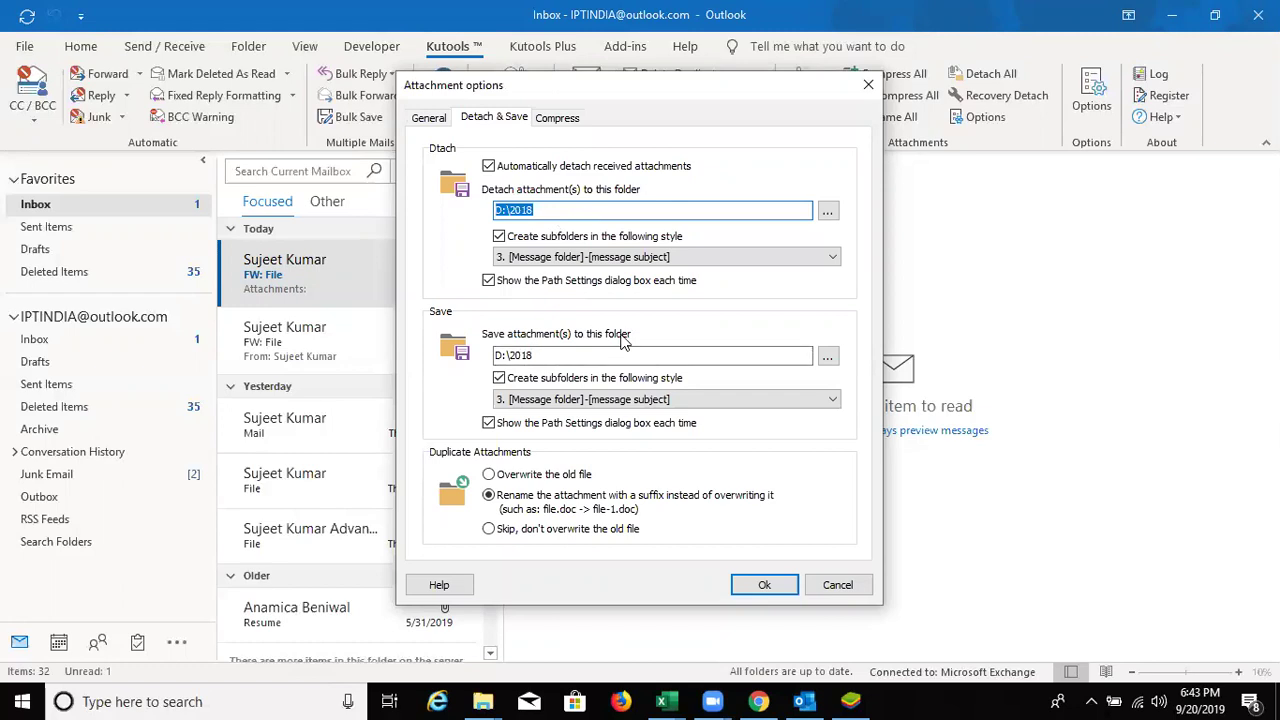
left_click_drag(564, 355, 500, 358)
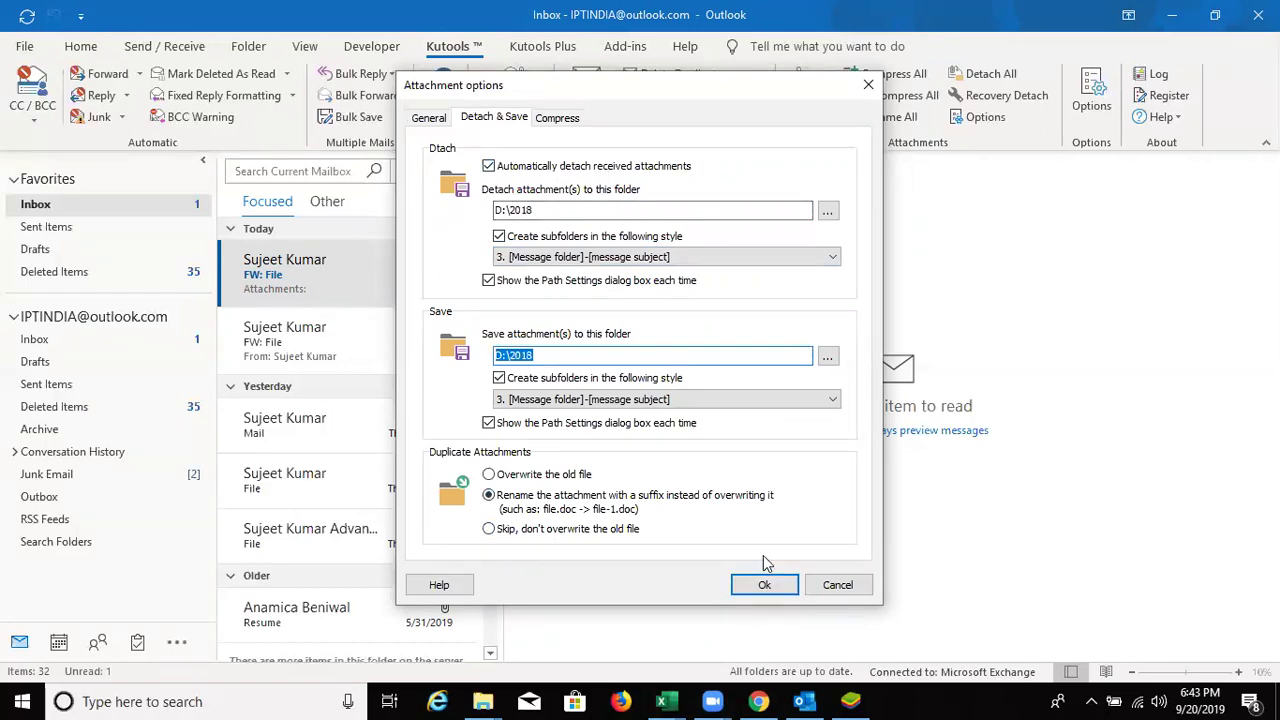
left_click(764, 583)
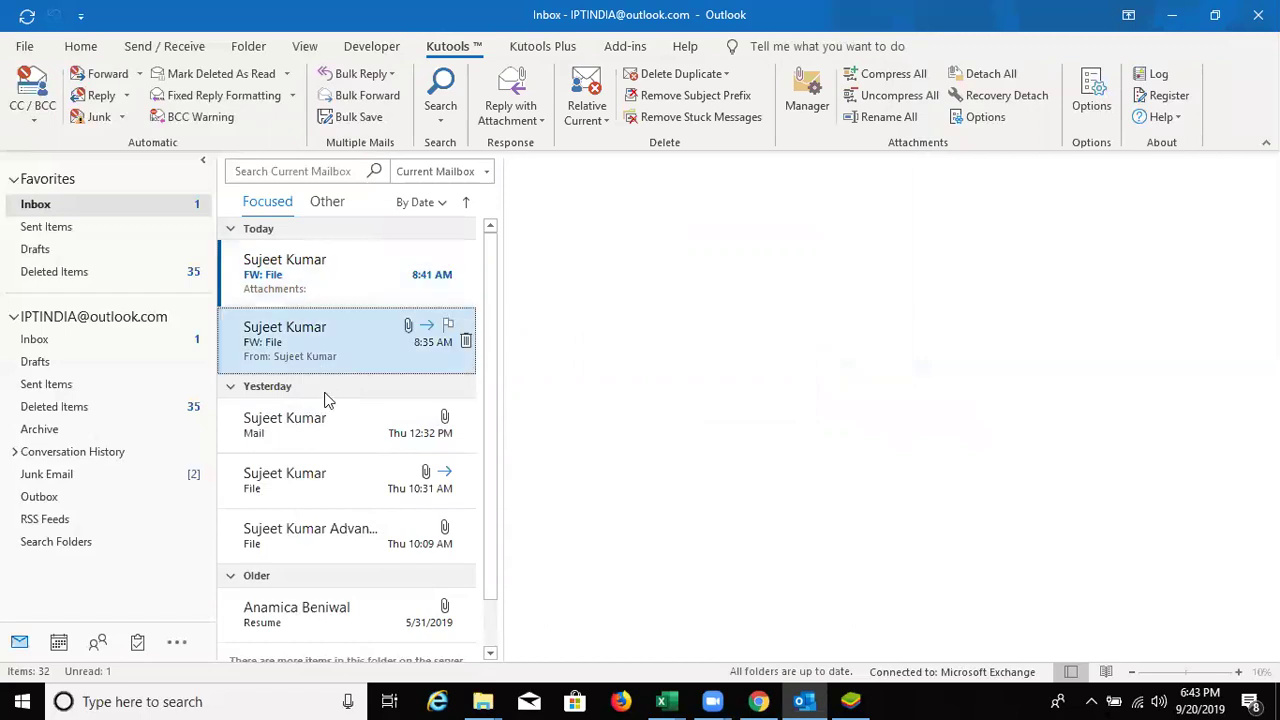
- Start a new message addressed to the account's own e-mail address
left_click(75, 47)
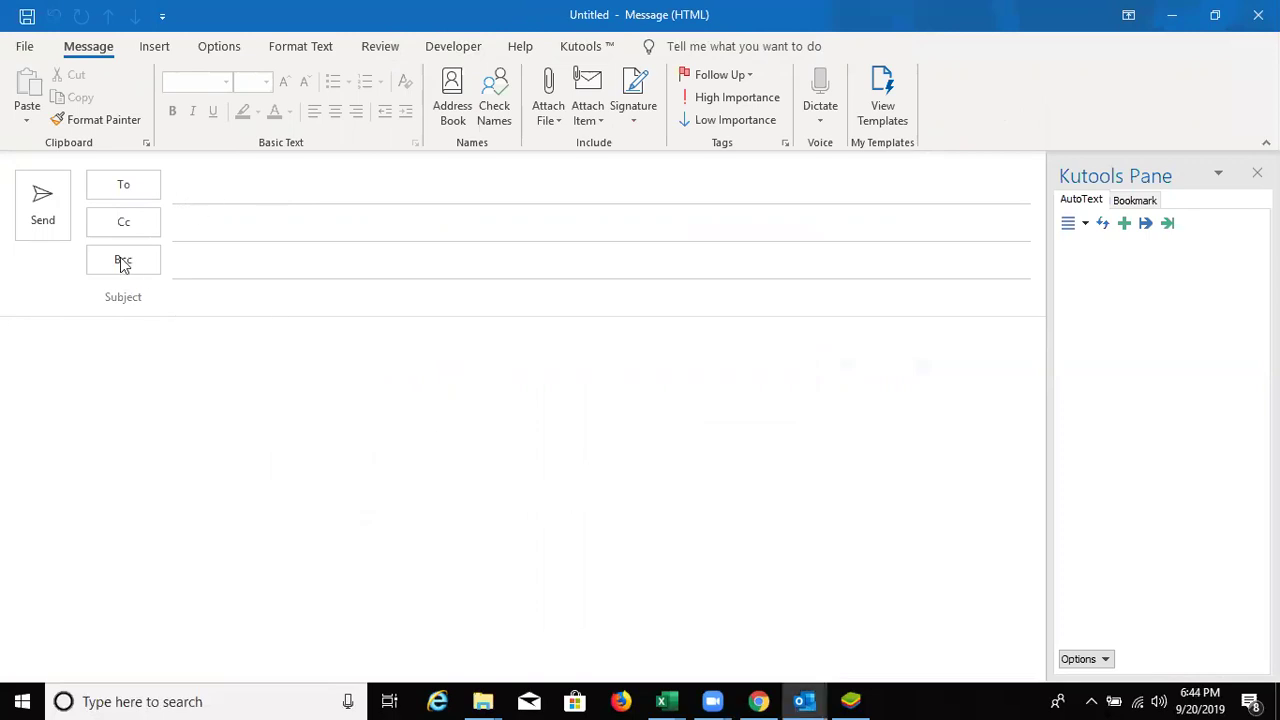
left_click(194, 186)
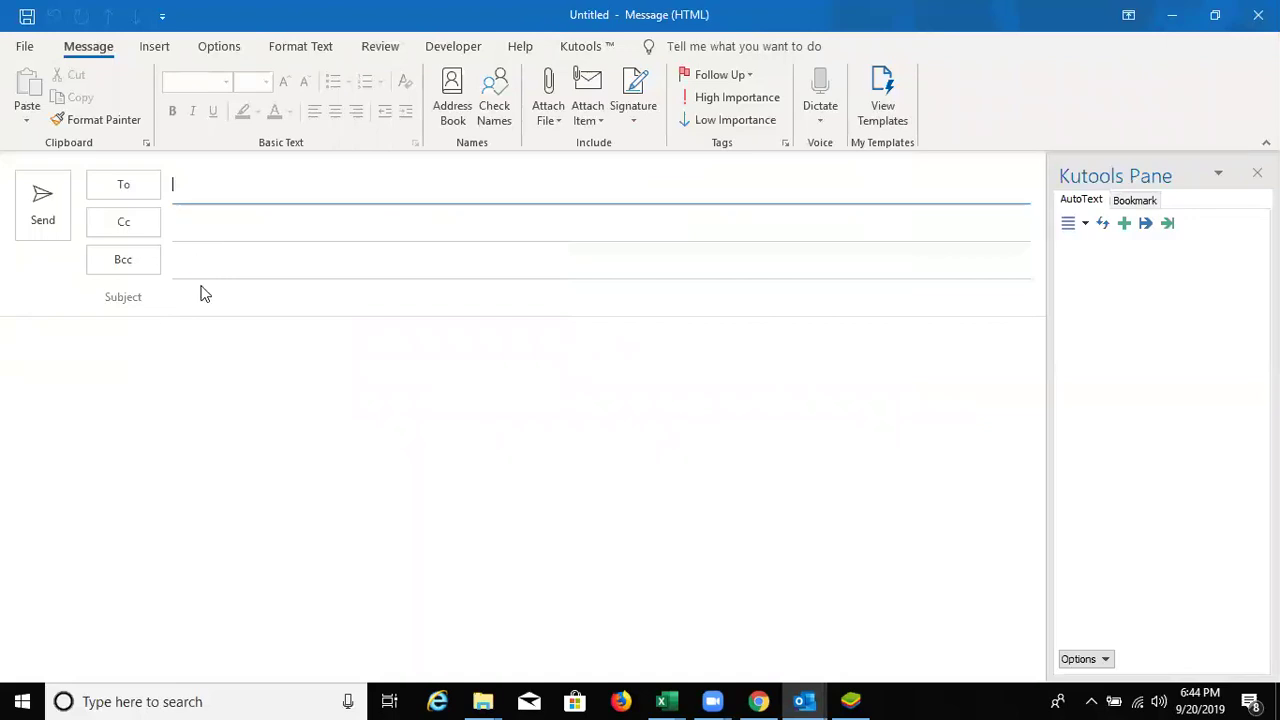
left_click(174, 298)
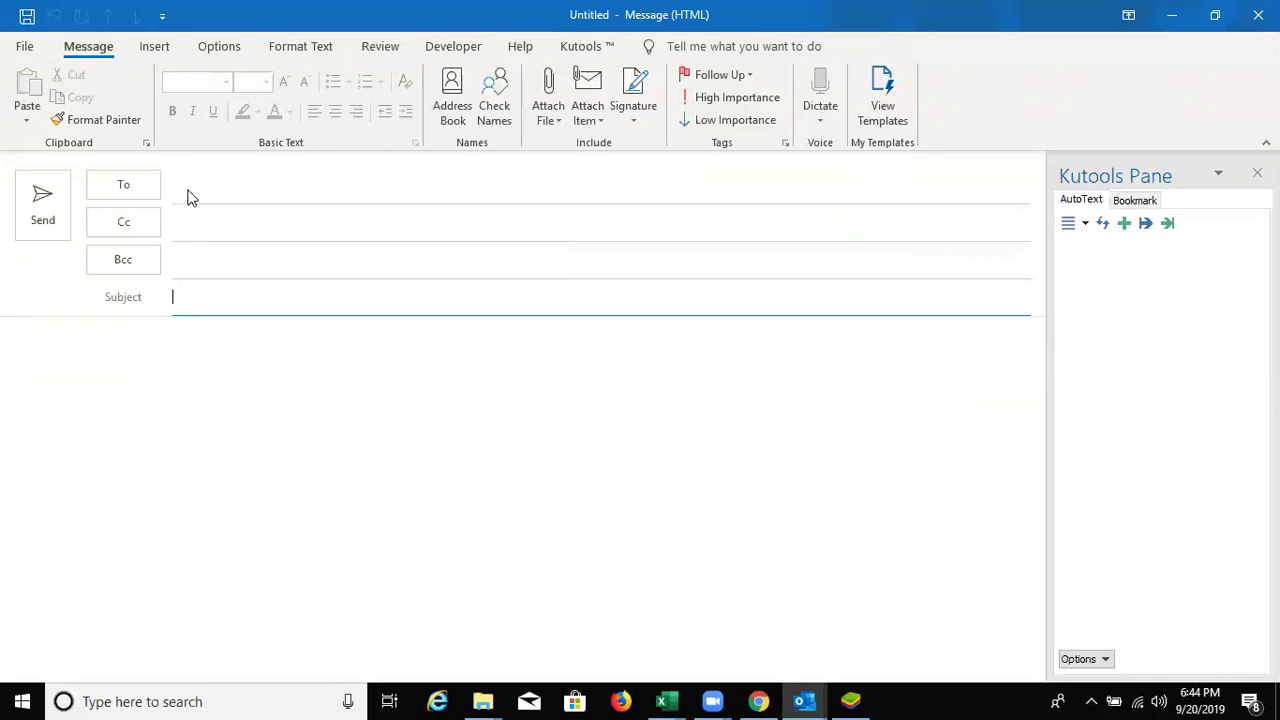
left_click(157, 391)
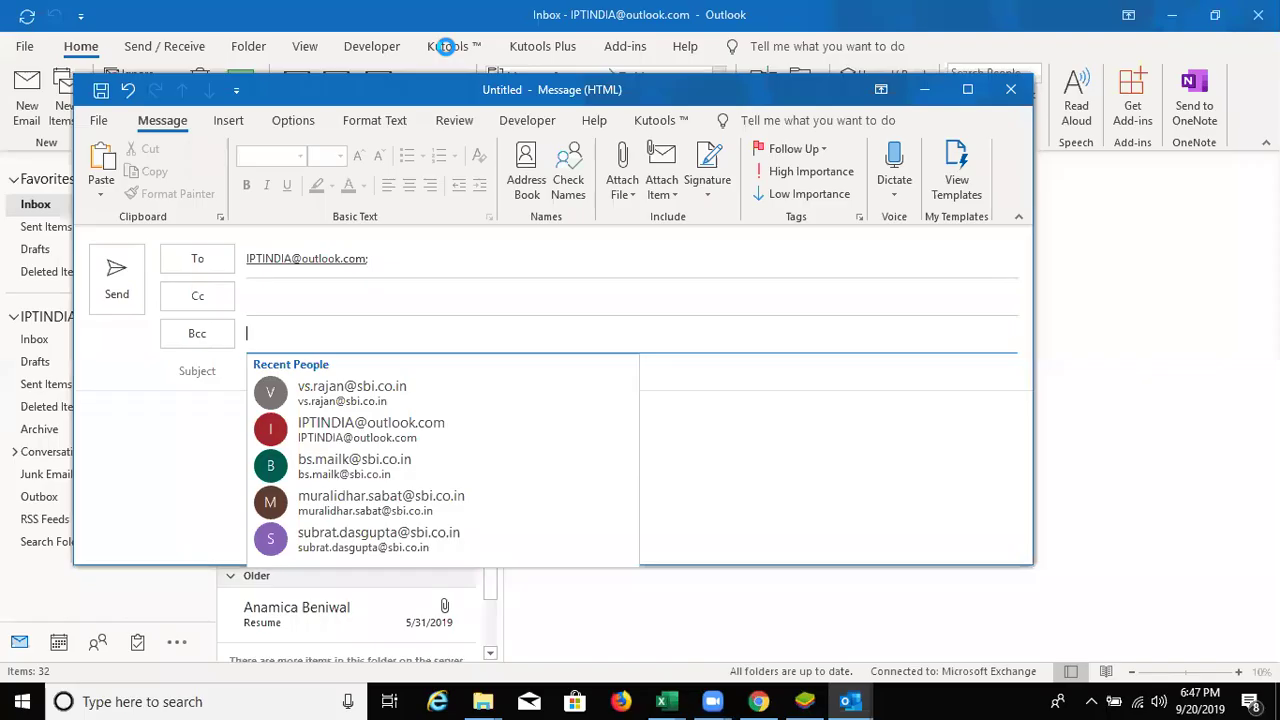
key("Tab")
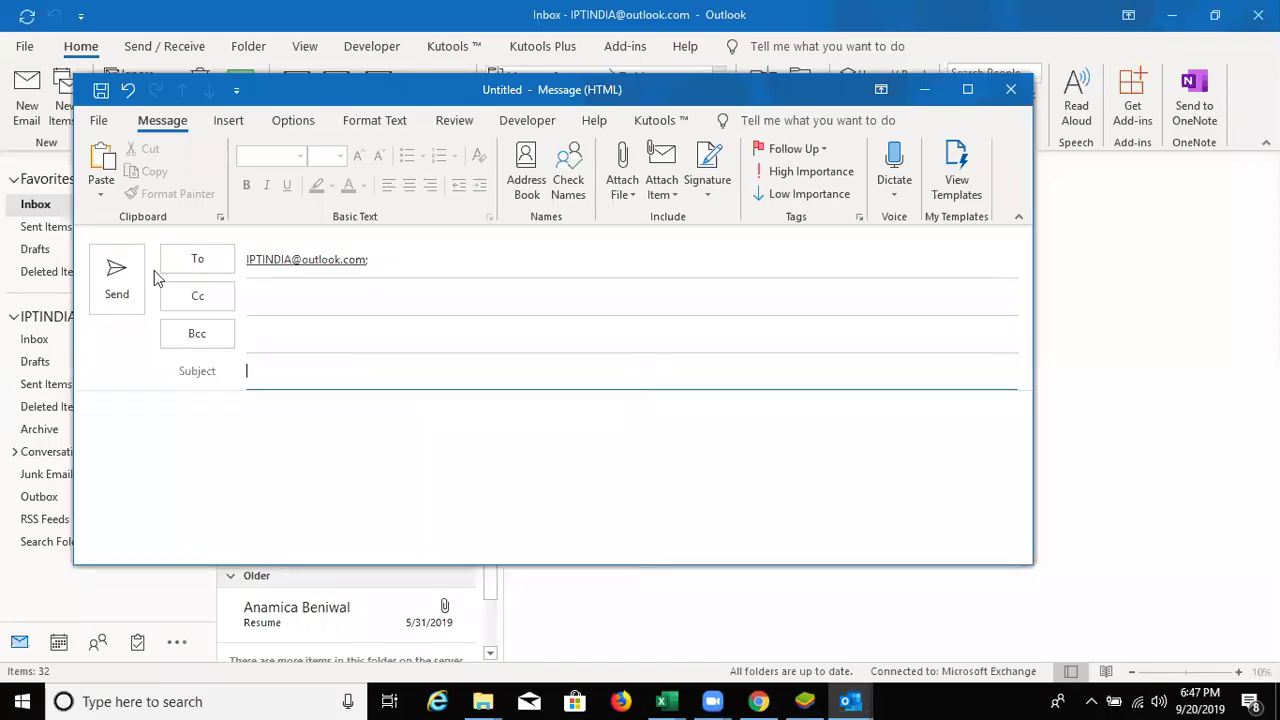
key("super+Up")
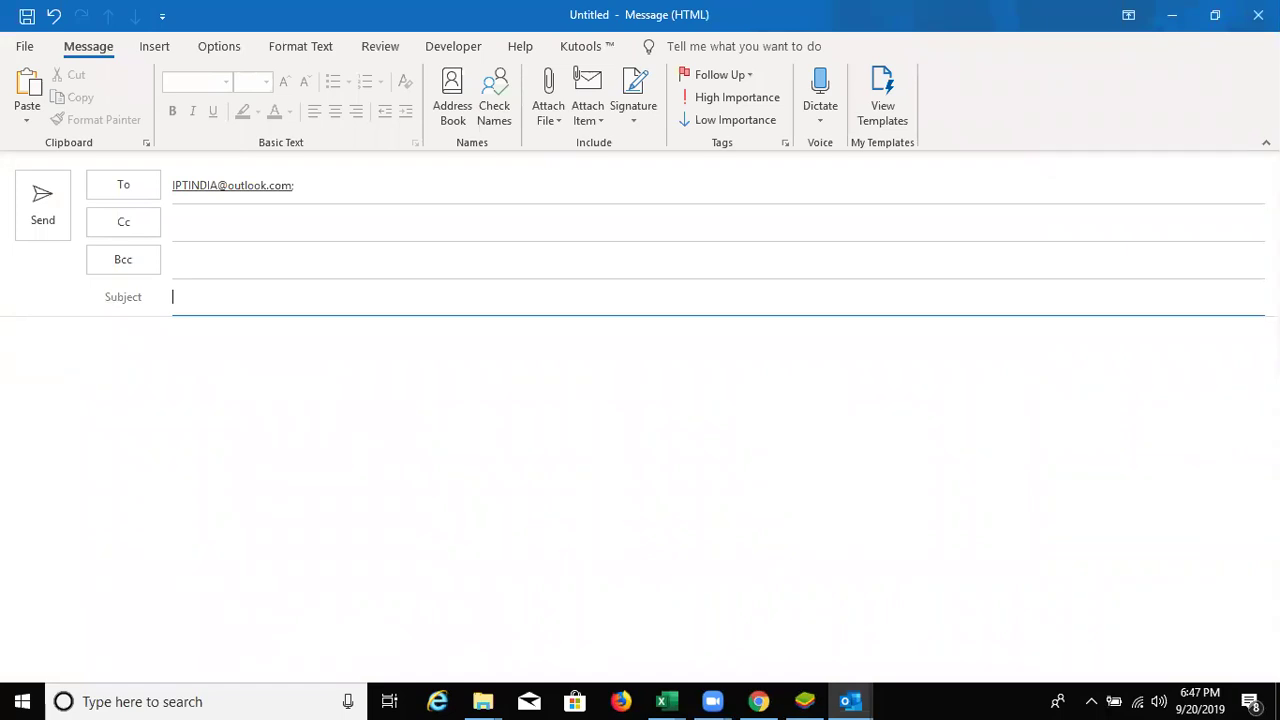
- Give it the subject 'Test', attach MY PAN.xls from Recent Items, and send it
type("Test")
key("Tab")
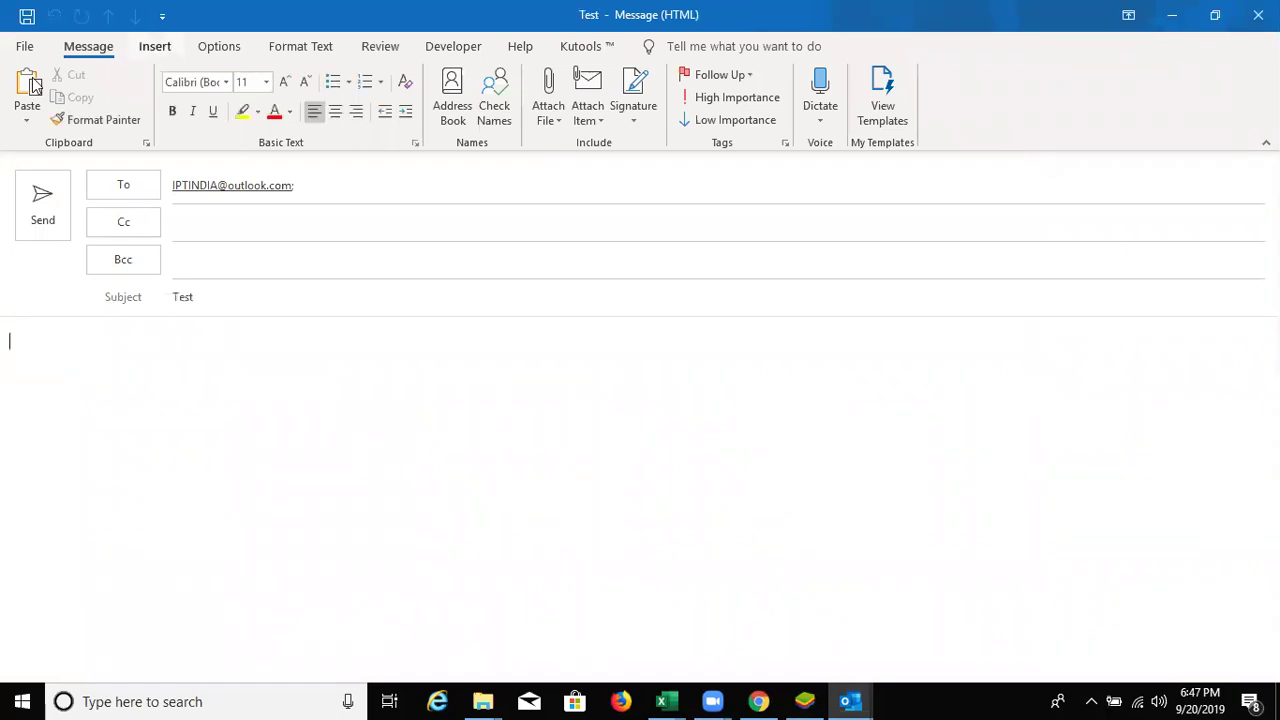
scroll(33, 85, "down", 1)
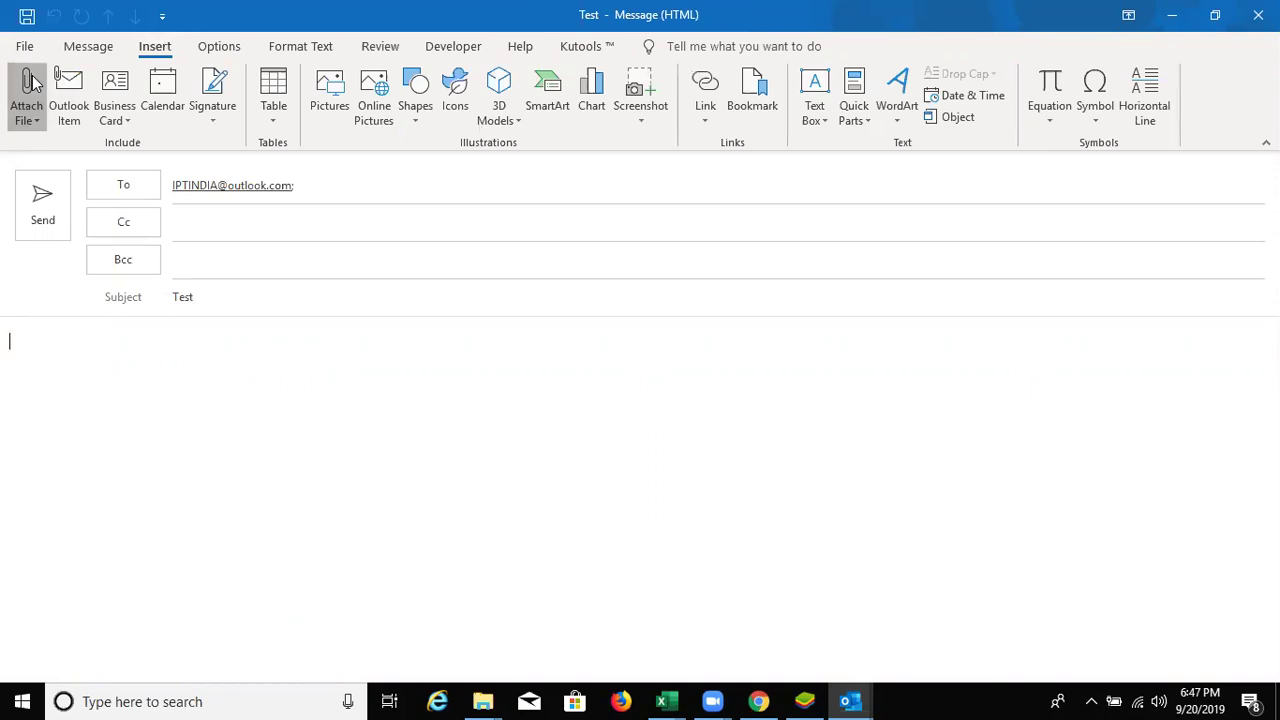
left_click(33, 82)
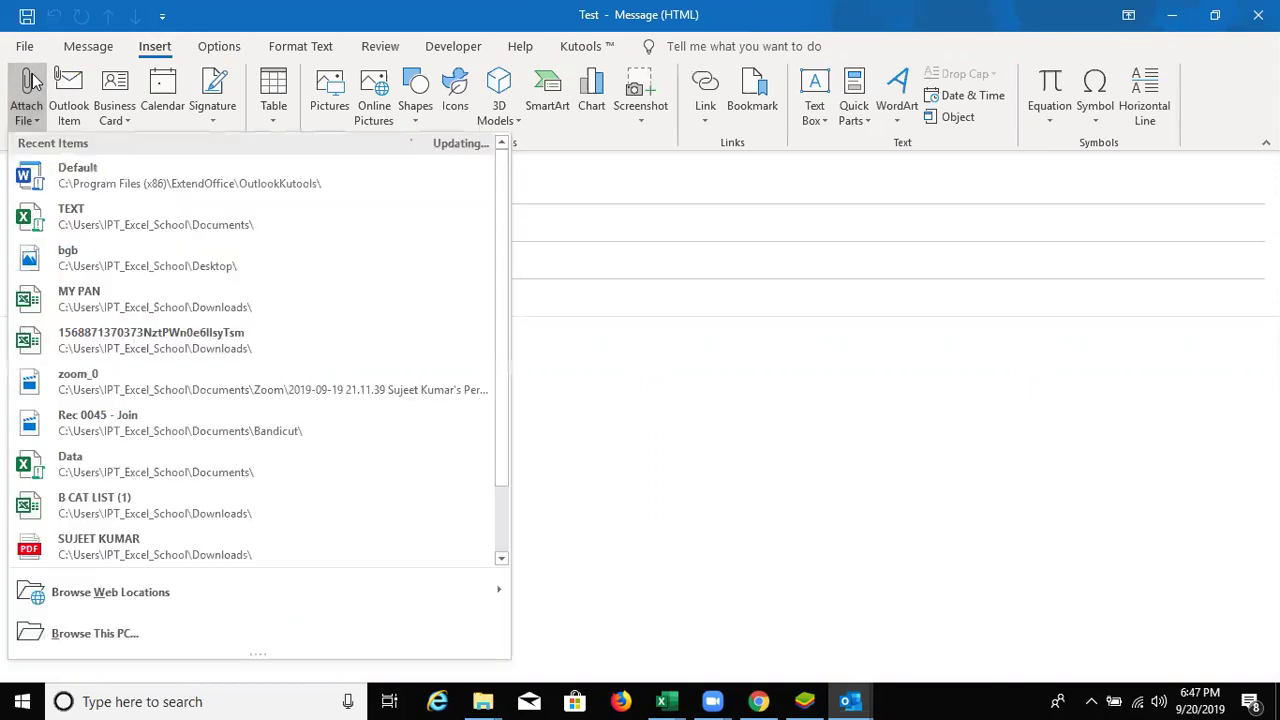
left_click(229, 308)
left_click(22, 204)
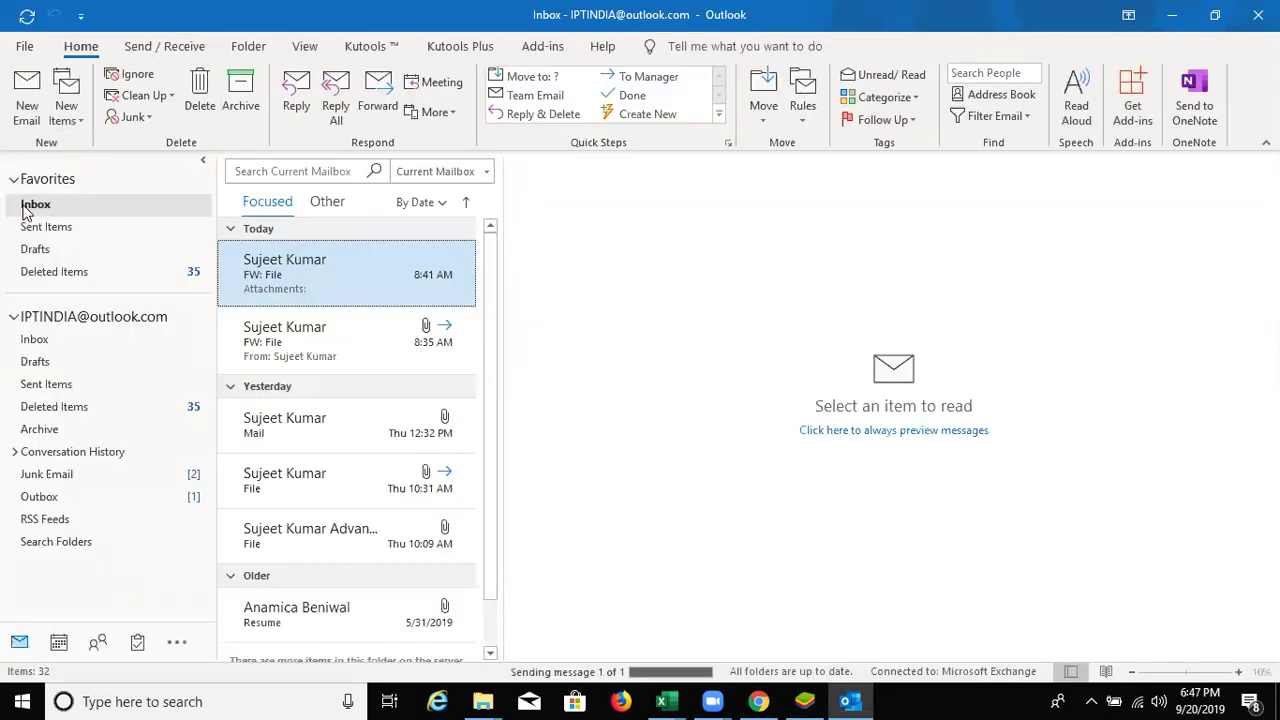
- Run Send/Receive All Folders and Update Folder, checking Sent Items, until the Test message arrives
left_click(158, 50)
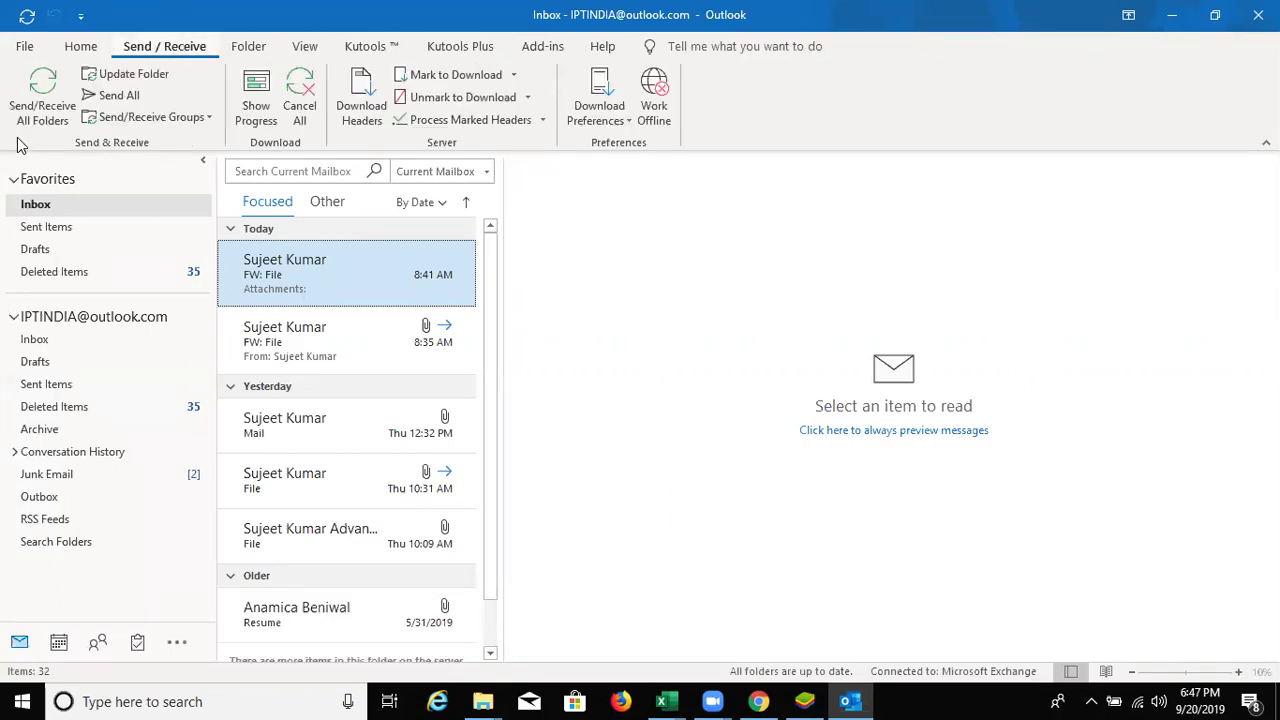
left_click(141, 78)
left_click(141, 77)
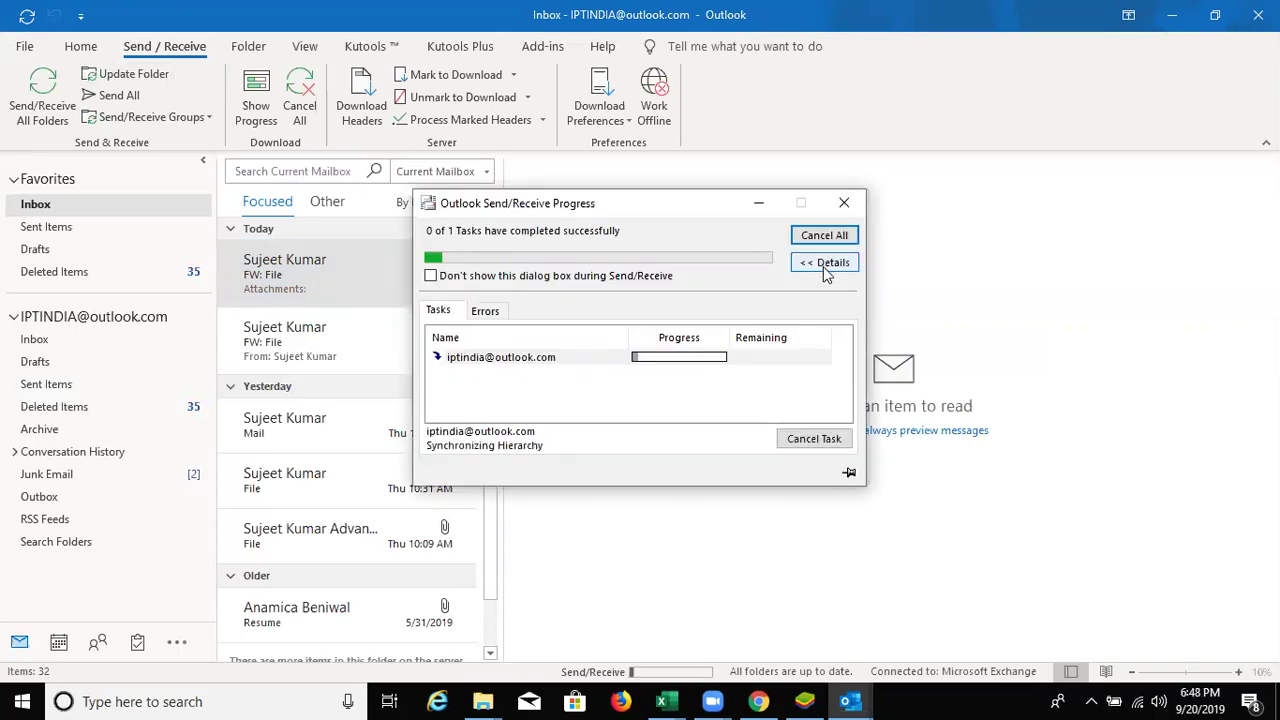
left_click(54, 394)
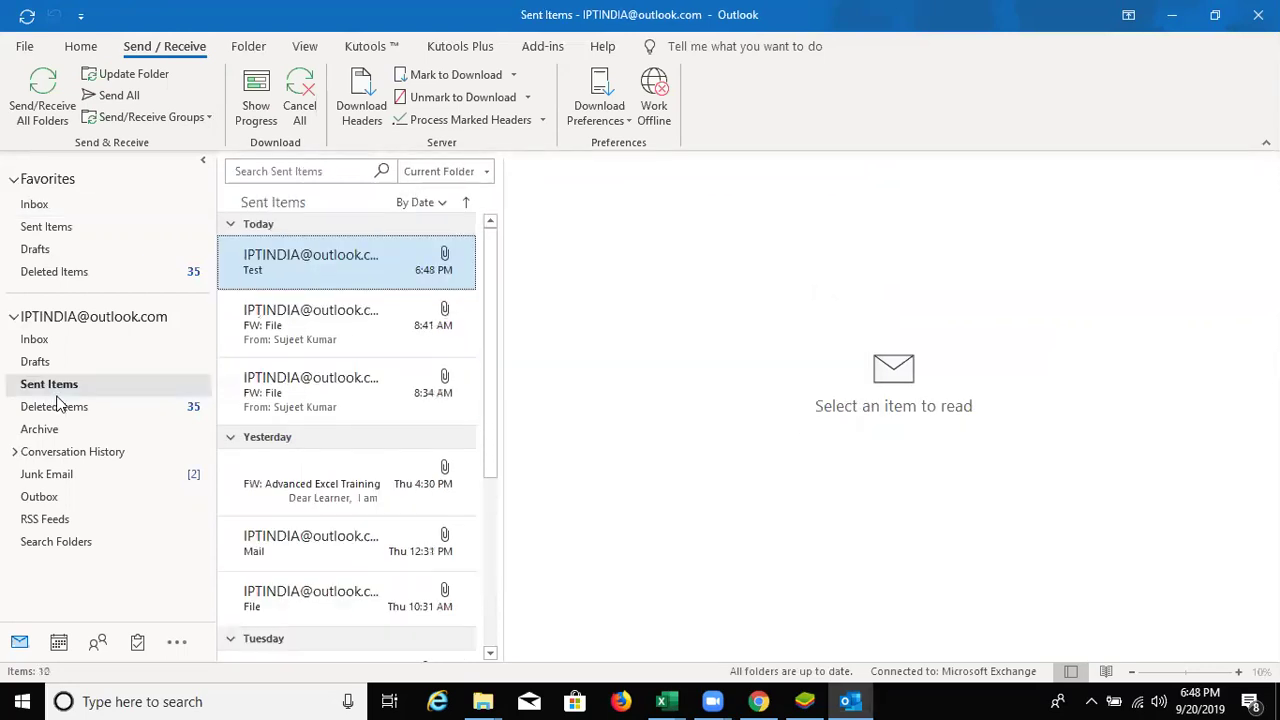
left_click(30, 118)
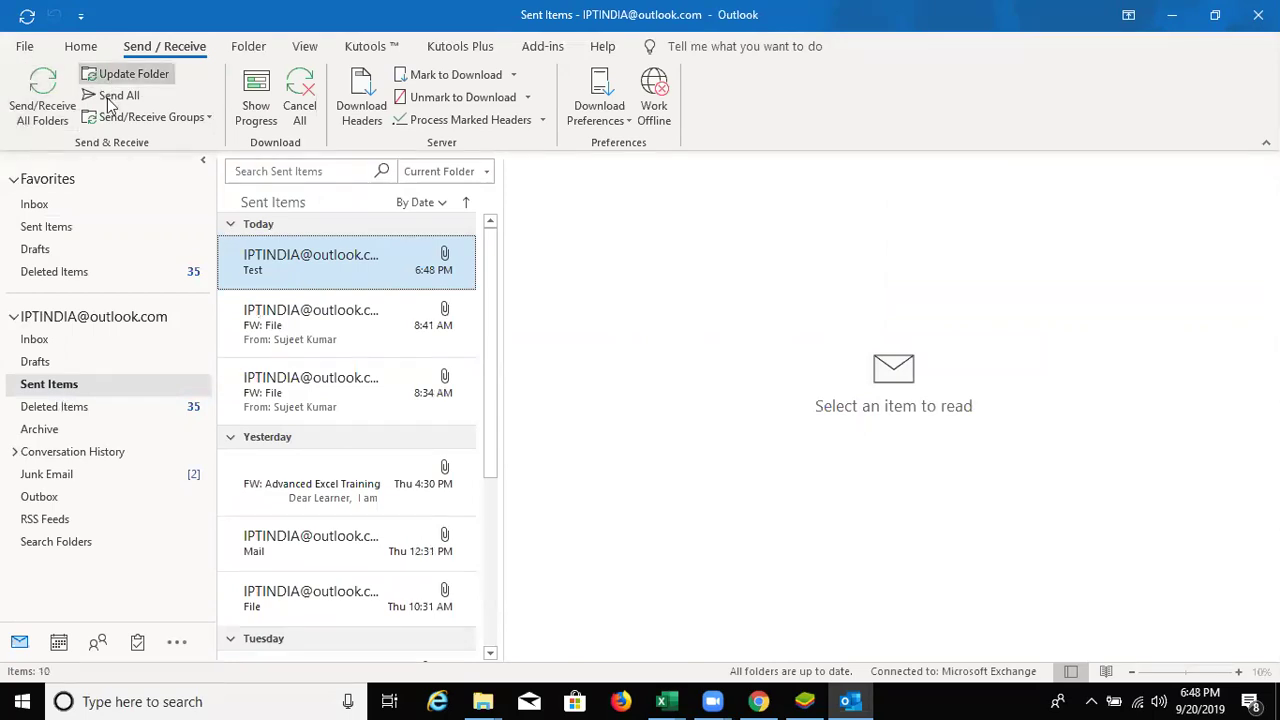
left_click(57, 102)
left_click(158, 78)
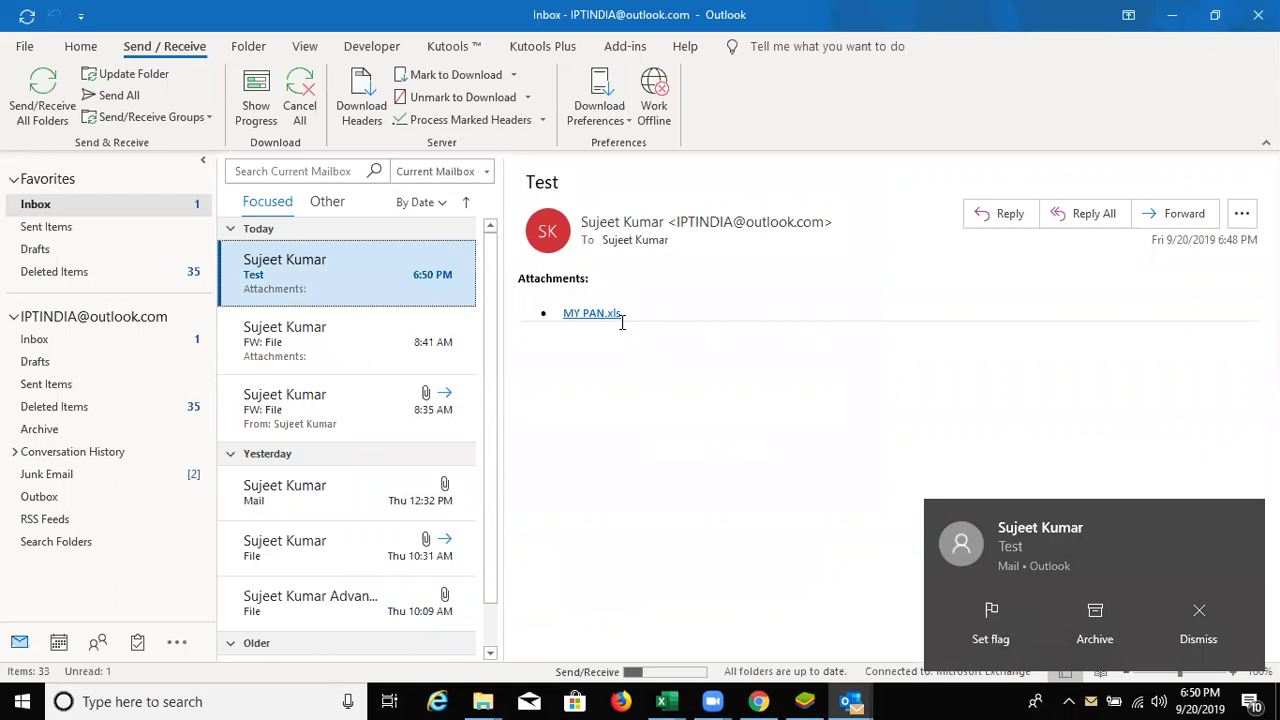
- Bring the File Explorer window showing This PC to the front
left_click(486, 701)
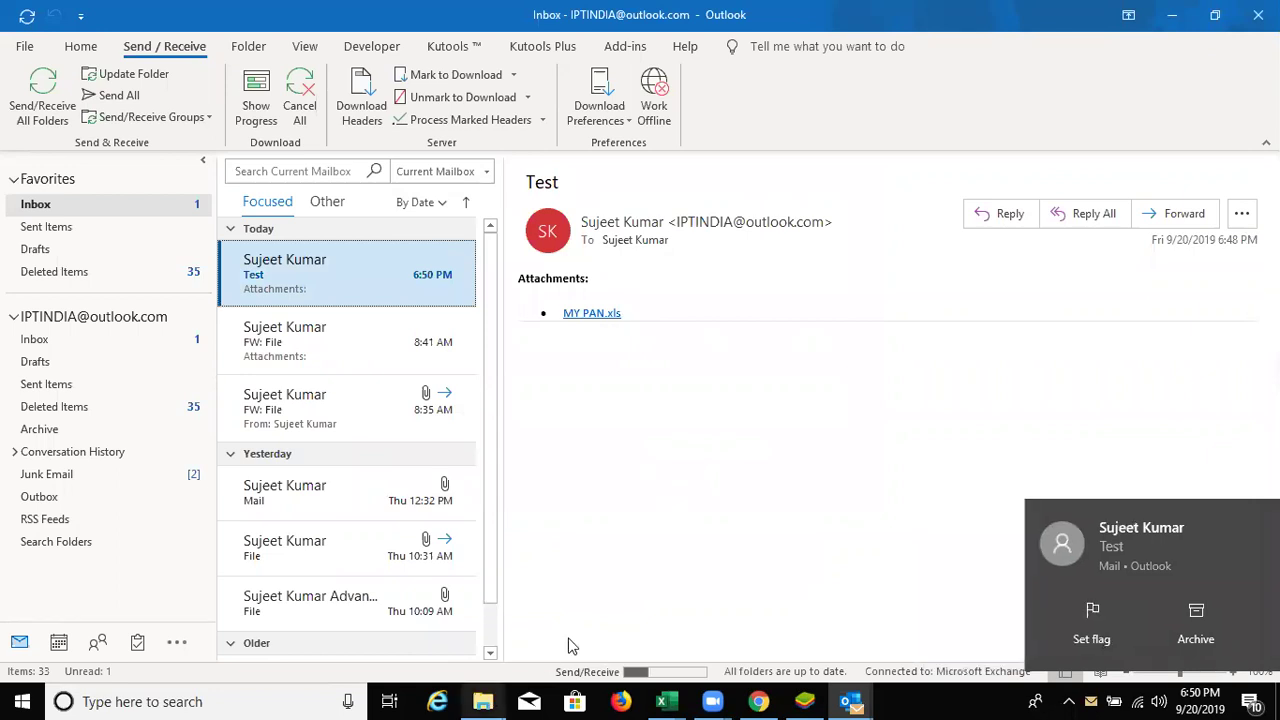
left_click(630, 658)
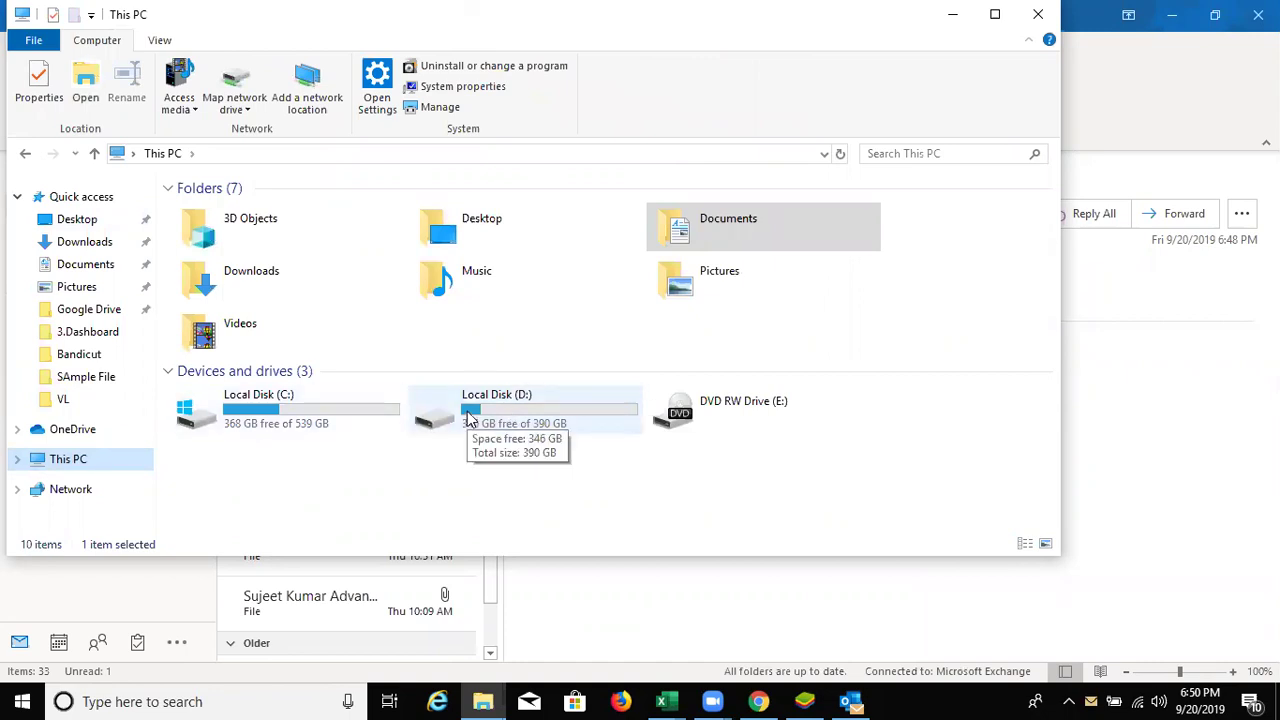
- Browse into D:\2018 and check MY PAN inside the Inbox-Test and Inbox-FW_ Test folders
left_click(470, 420)
double_click(470, 420)
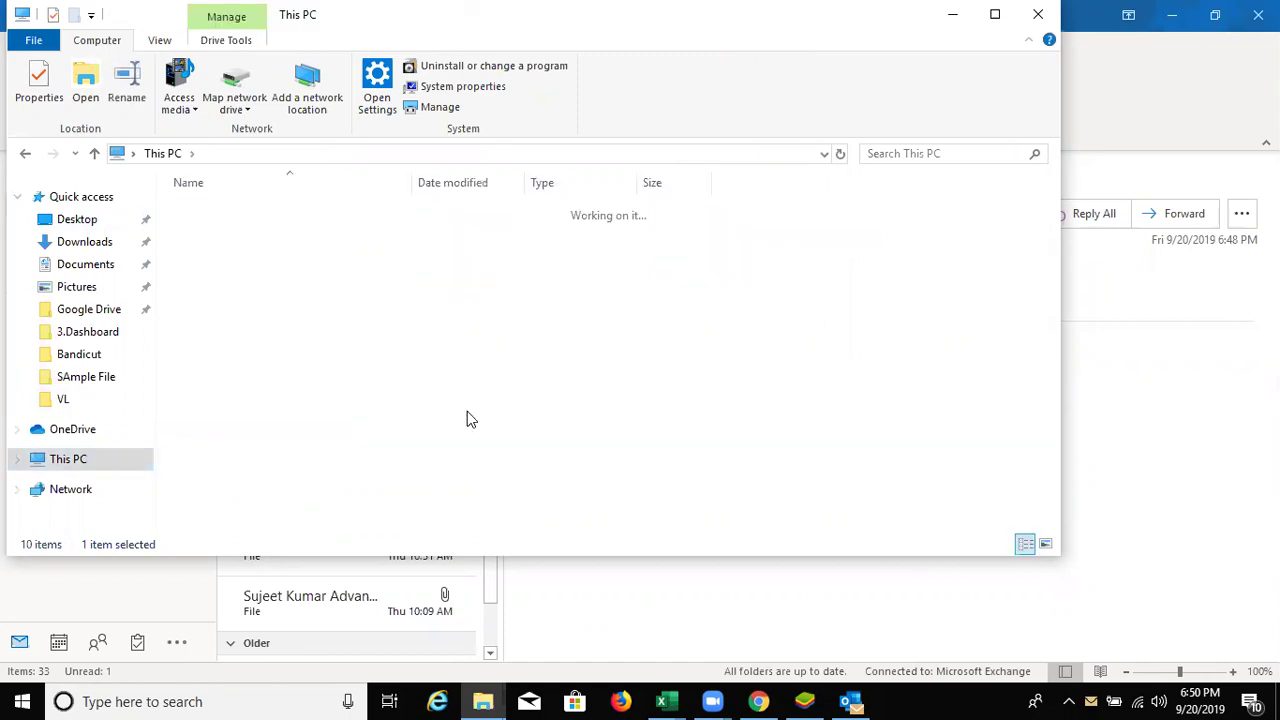
double_click(228, 213)
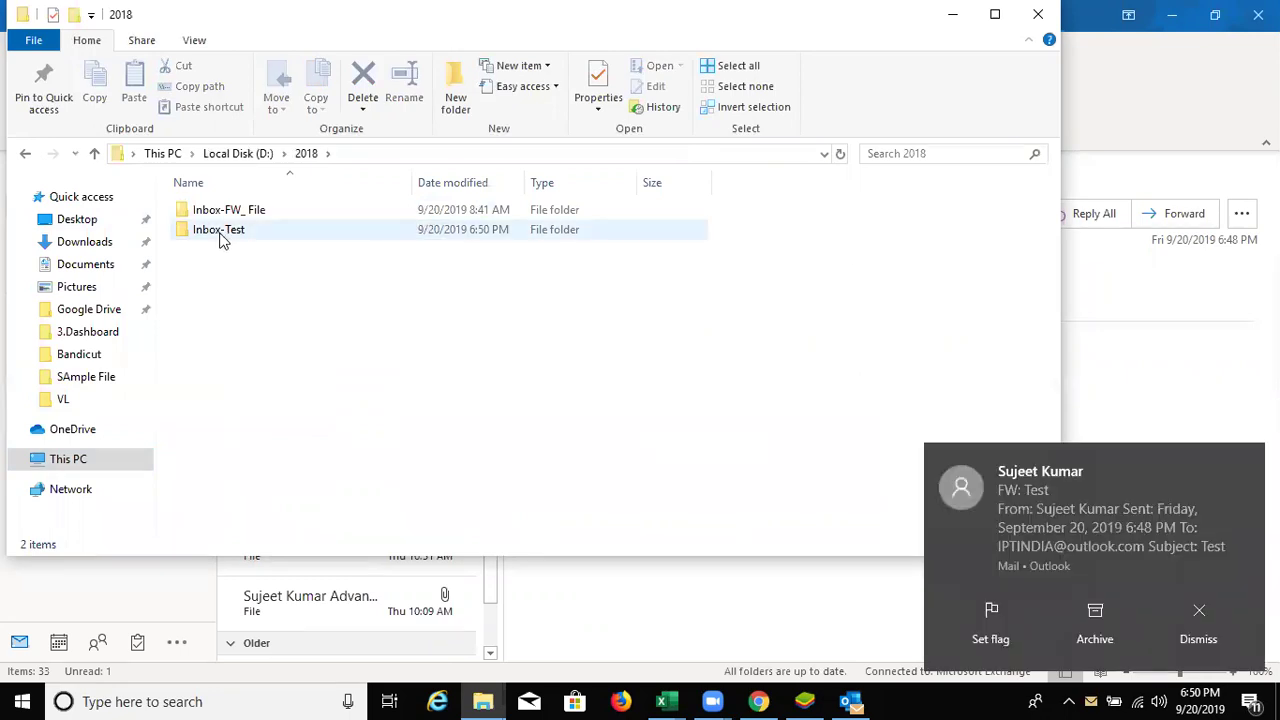
double_click(220, 233)
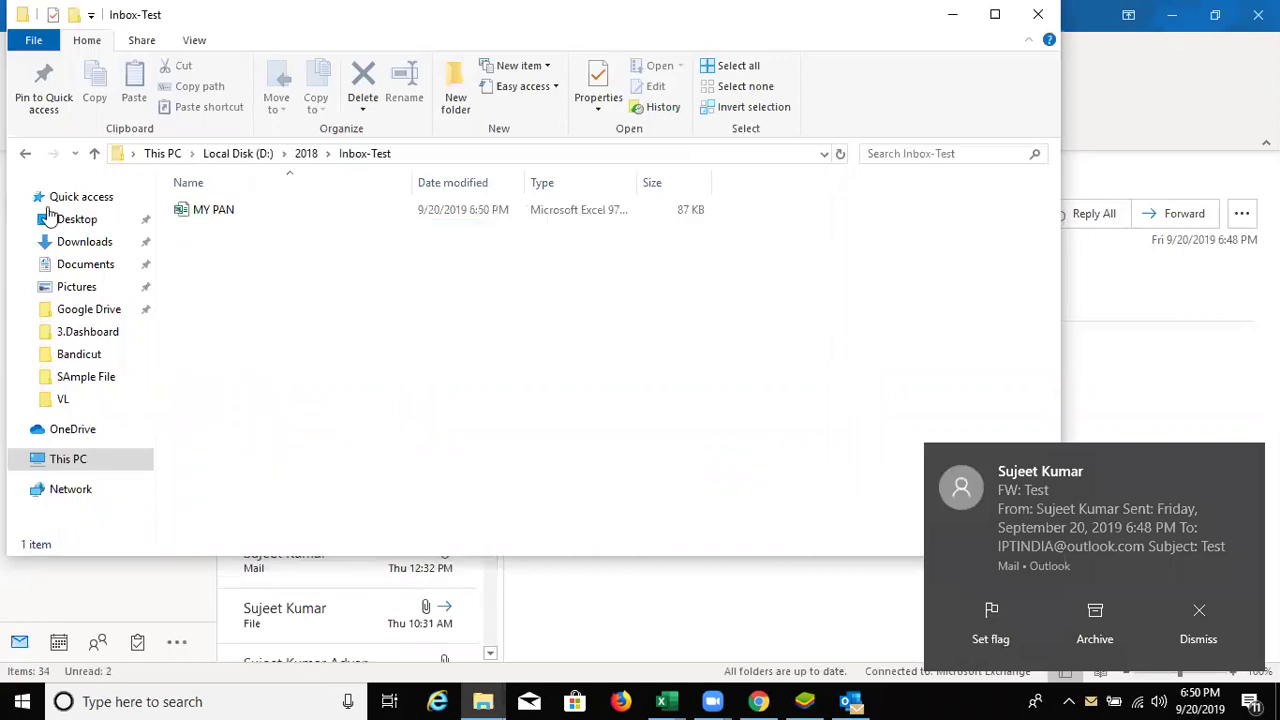
left_click(27, 155)
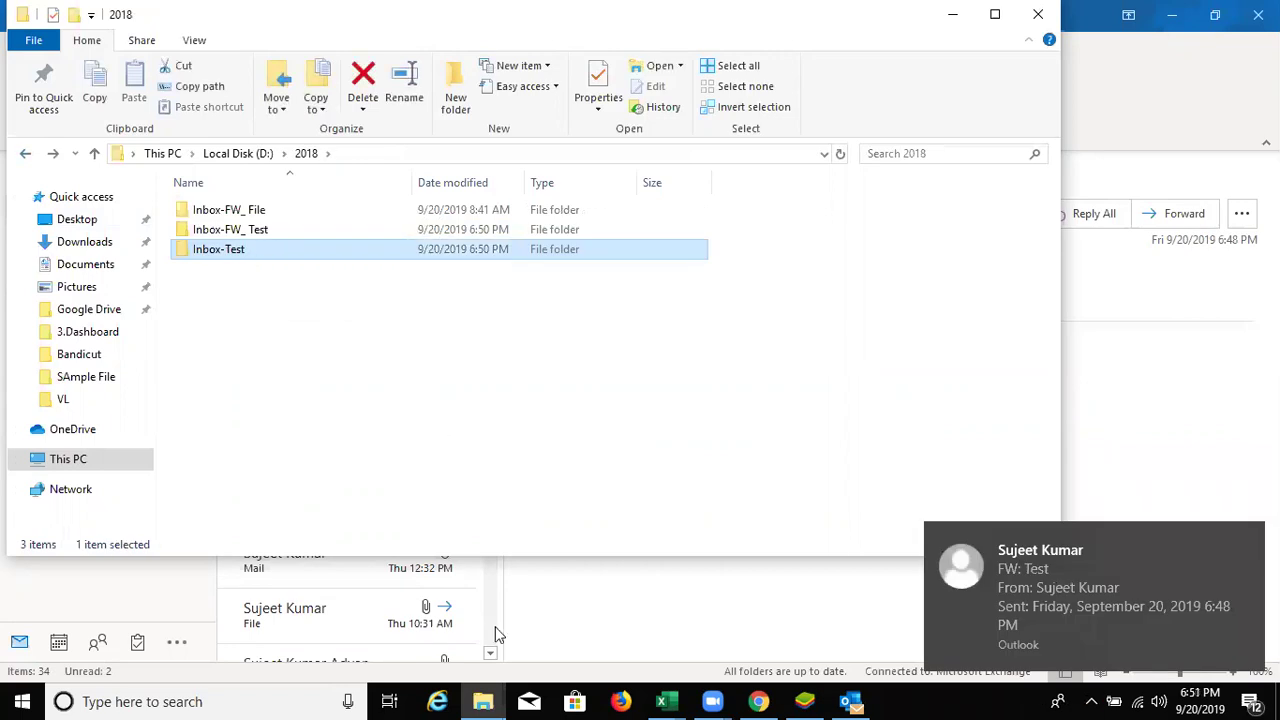
left_click(258, 230)
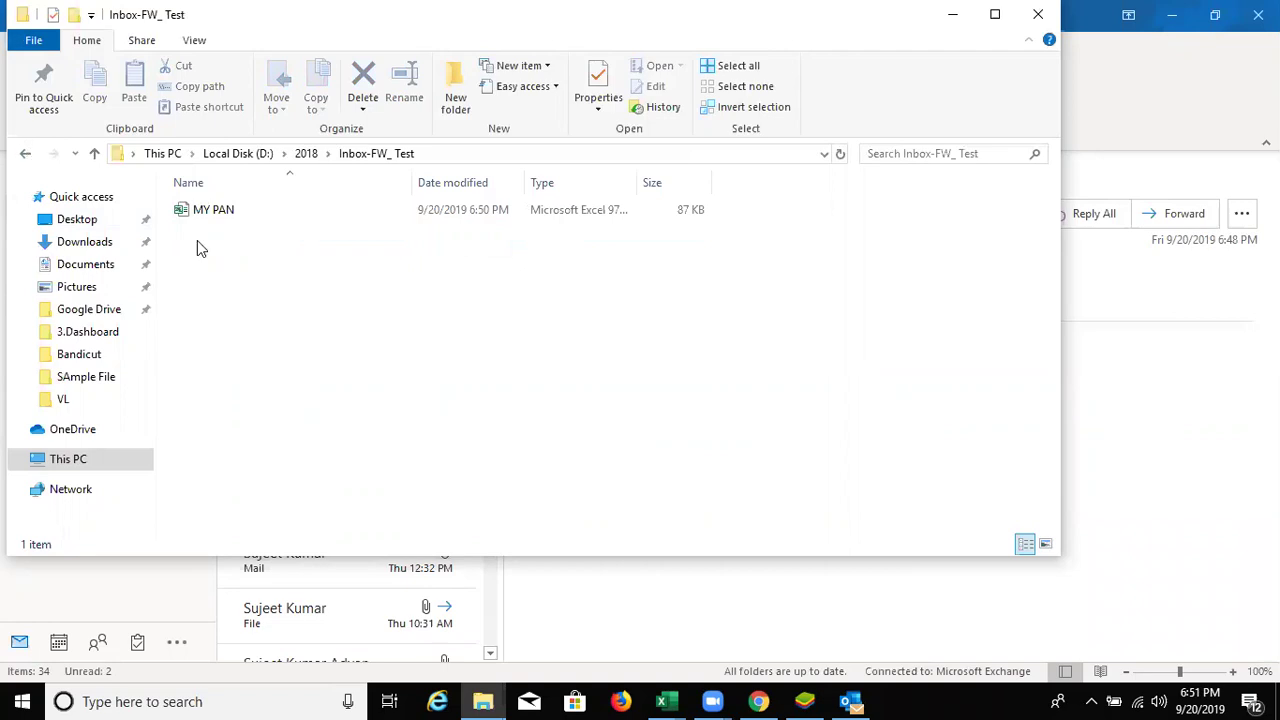
key("BackSpace")
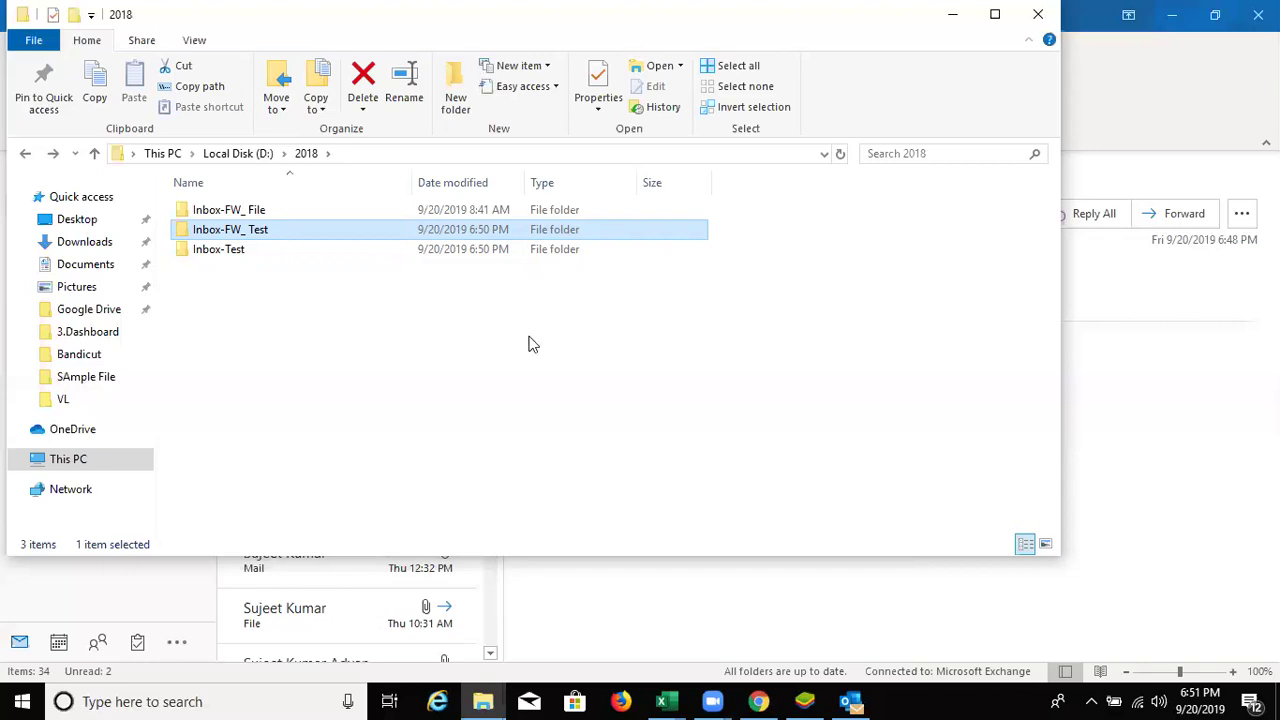
- Close File Explorer, view the Test email's MY PAN.xls link, and show the desktop
left_click(1040, 14)
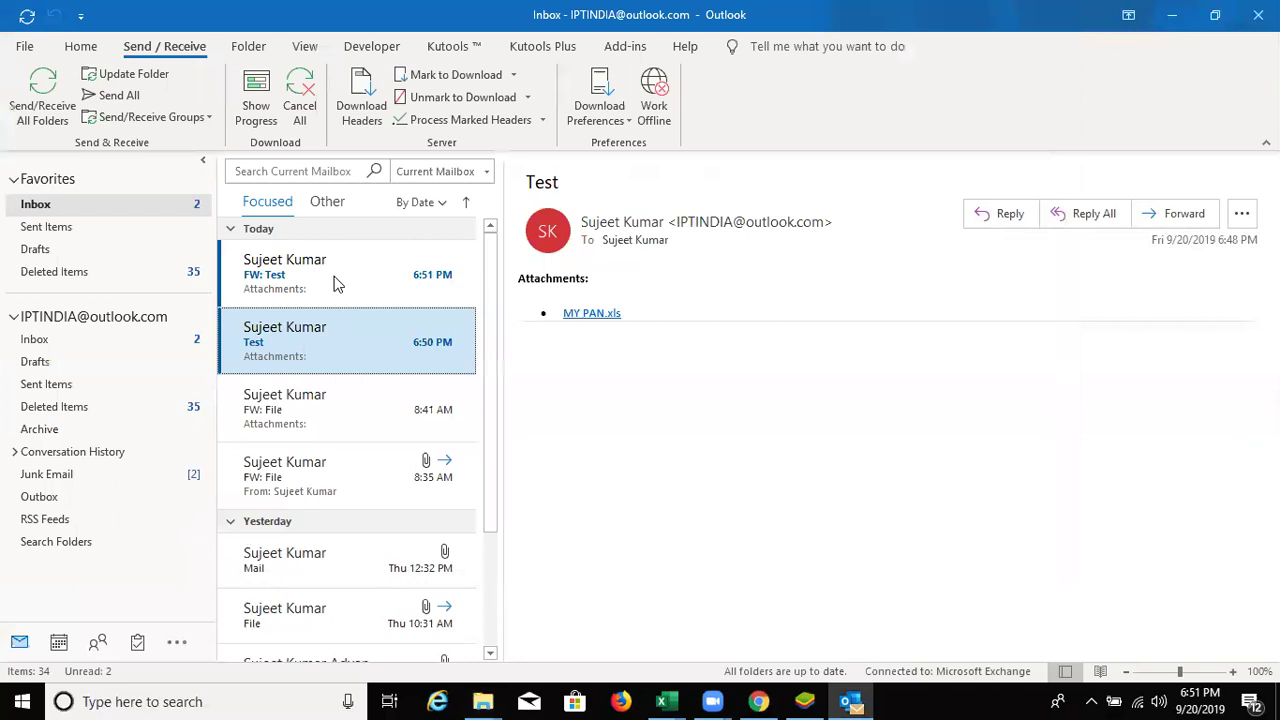
left_click(337, 342)
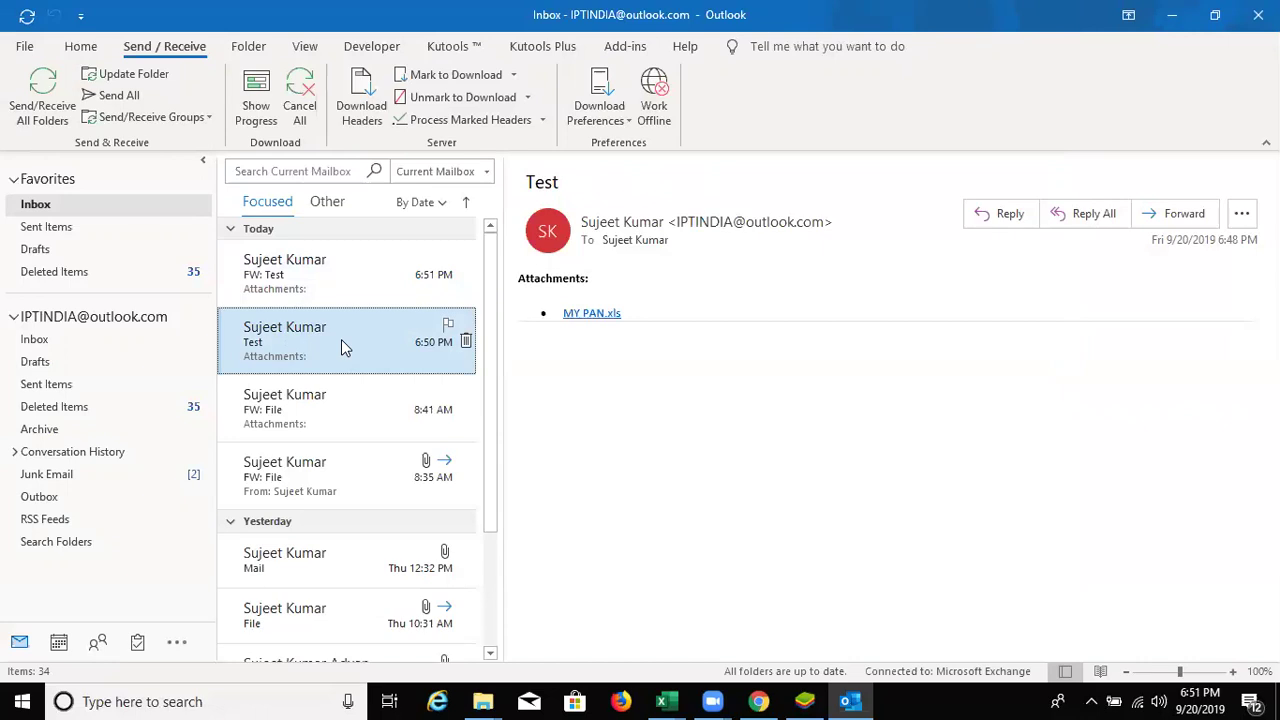
key("super+d")
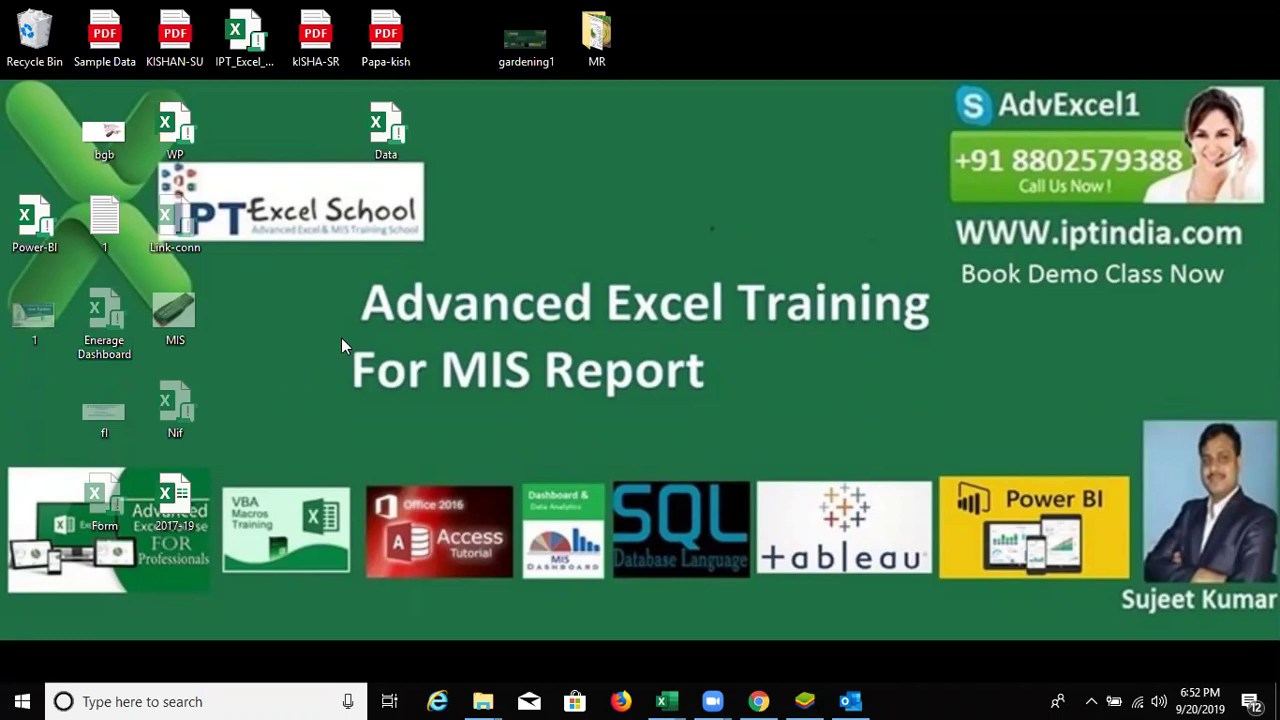
left_click(853, 699)
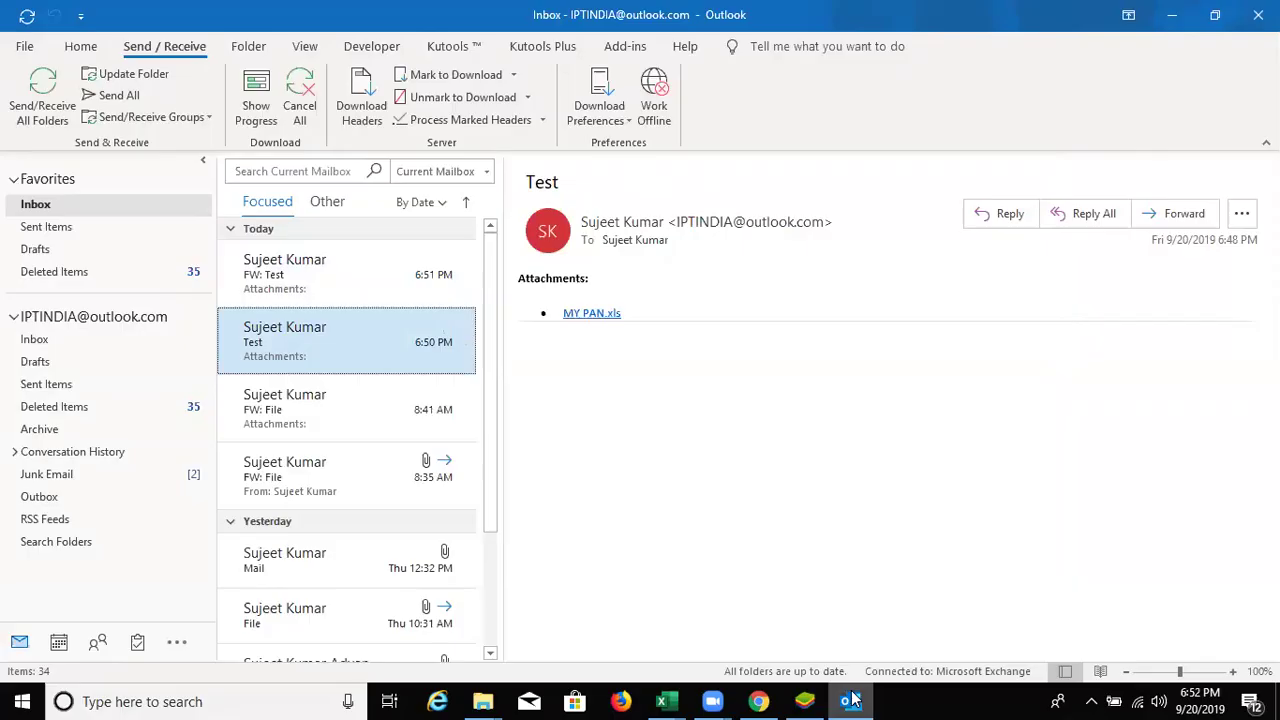
left_click(757, 700)
left_click(337, 52)
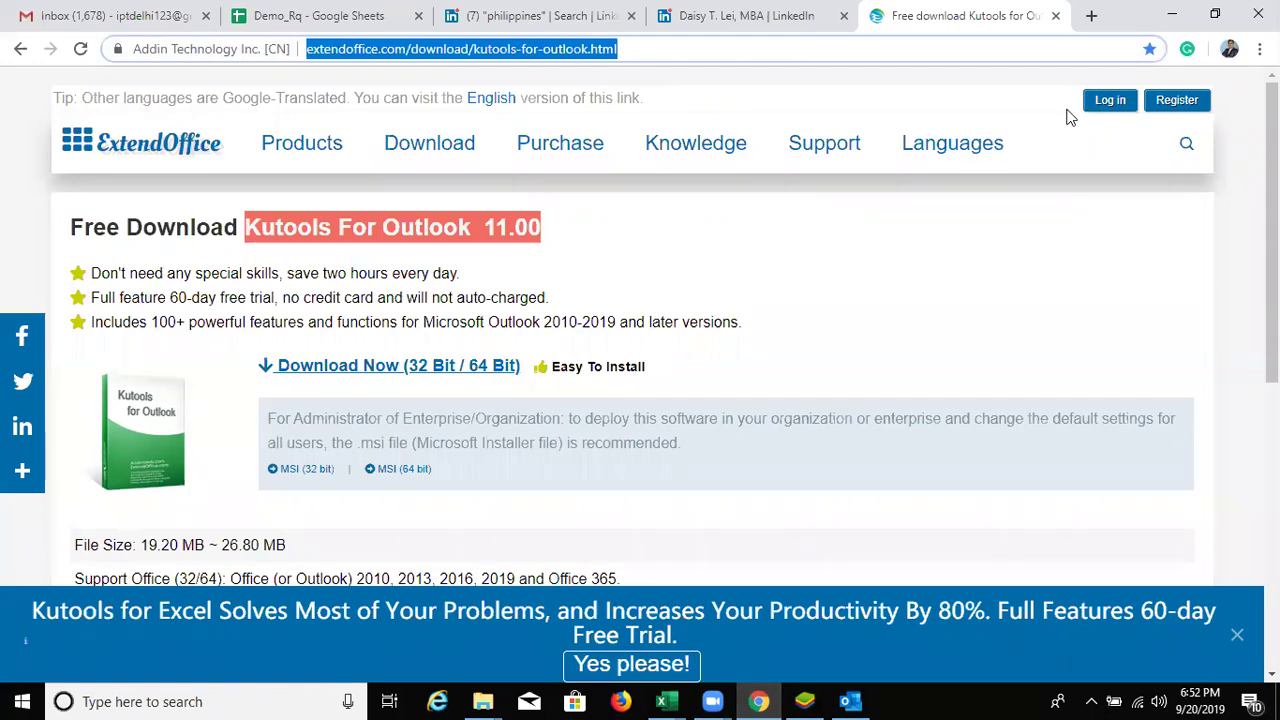
key("super+d")
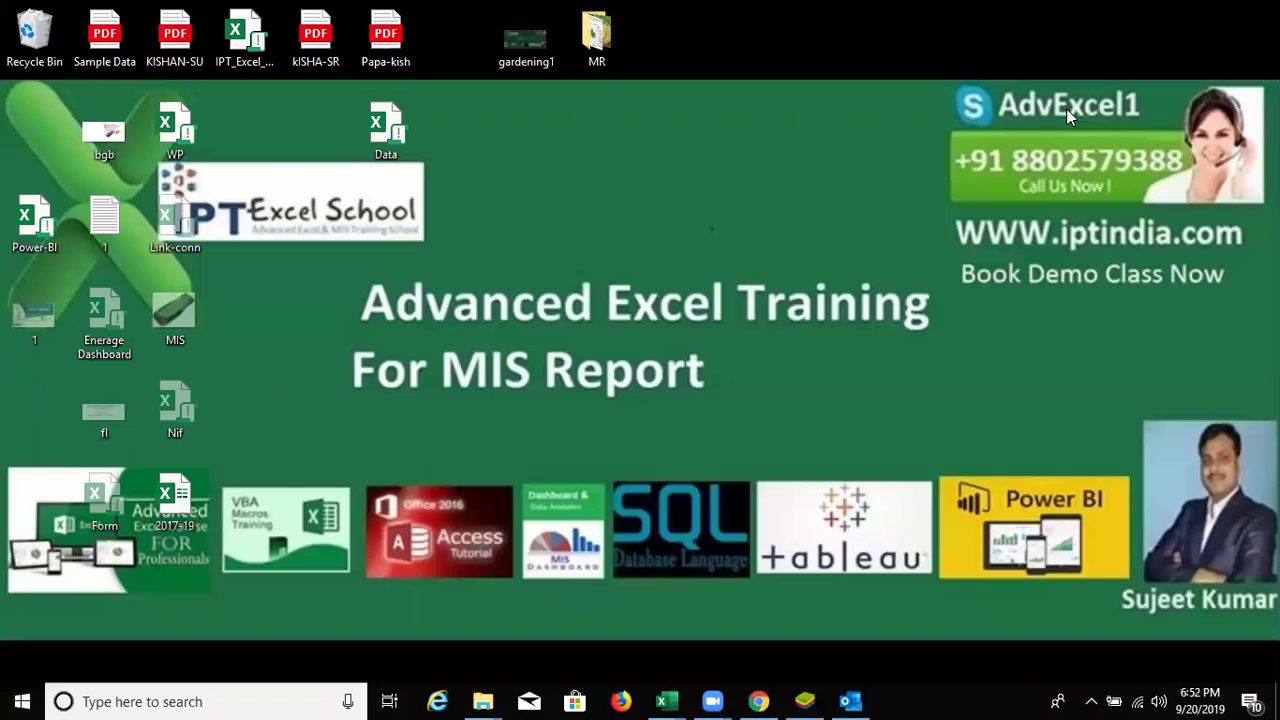